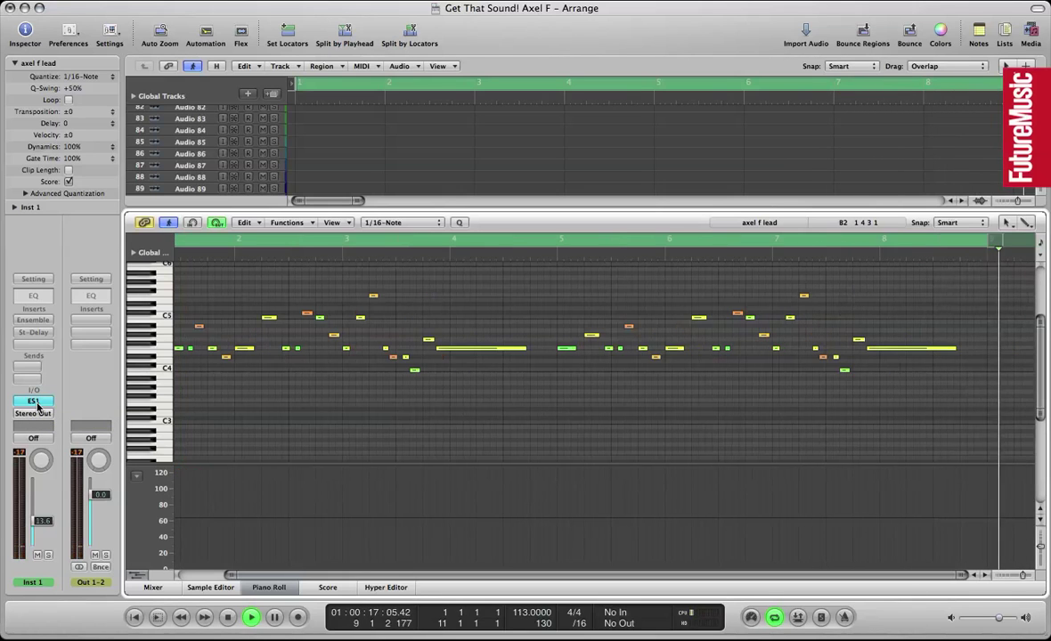
Open the axel f lead's ES1 synth and resize it so the notes stay visible.
{"action": "left_click", "coordinate": [36, 403]}
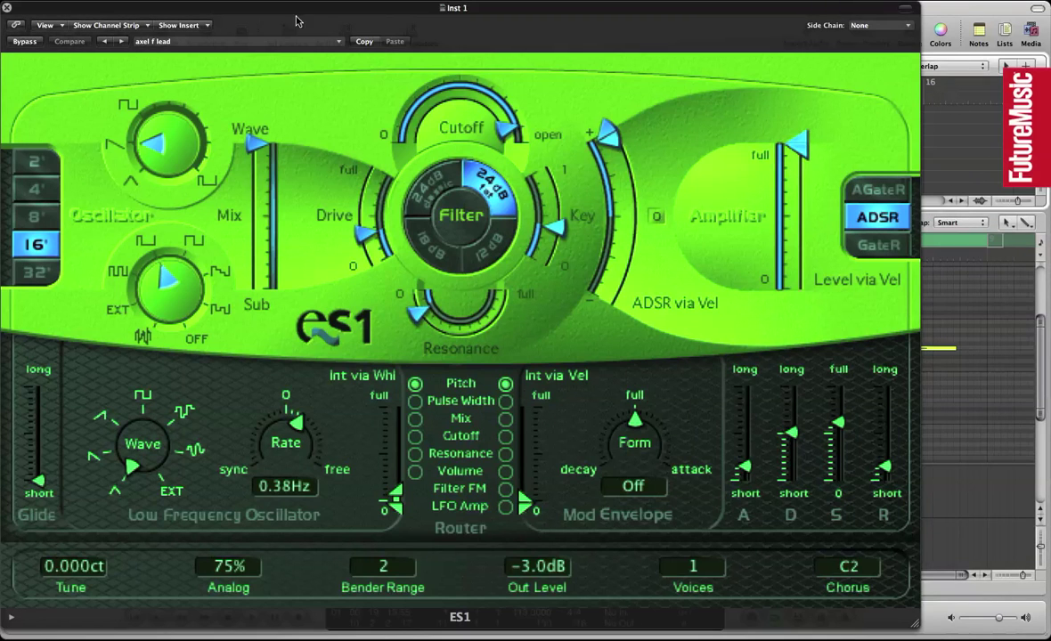
{"action": "left_click_drag", "start_coordinate": [196, 13], "coordinate": [340, 12]}
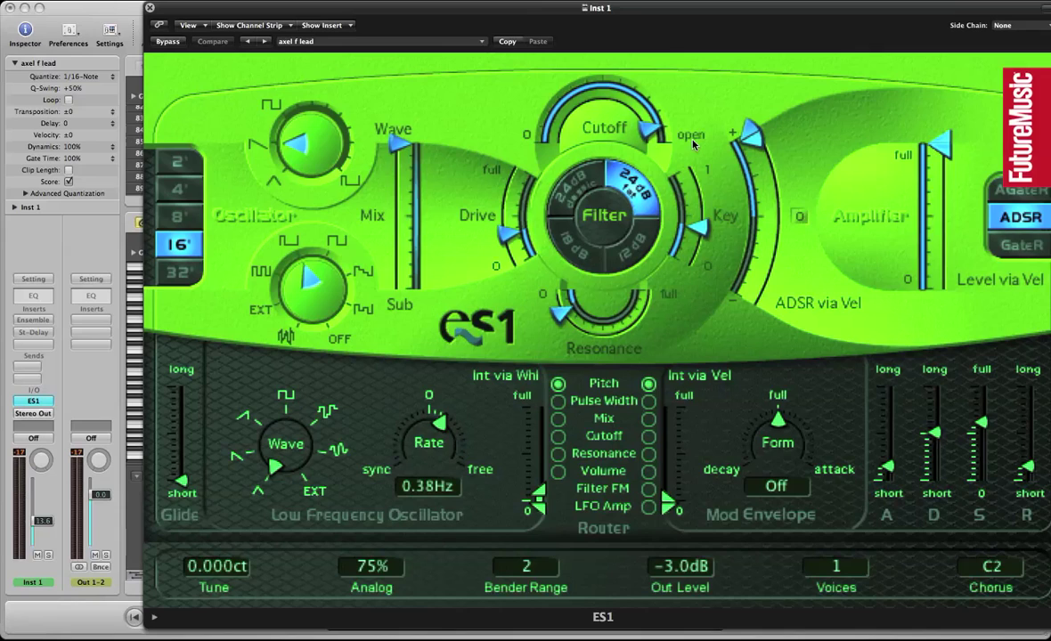
{"action": "left_click_drag", "start_coordinate": [639, 9], "coordinate": [544, 9]}
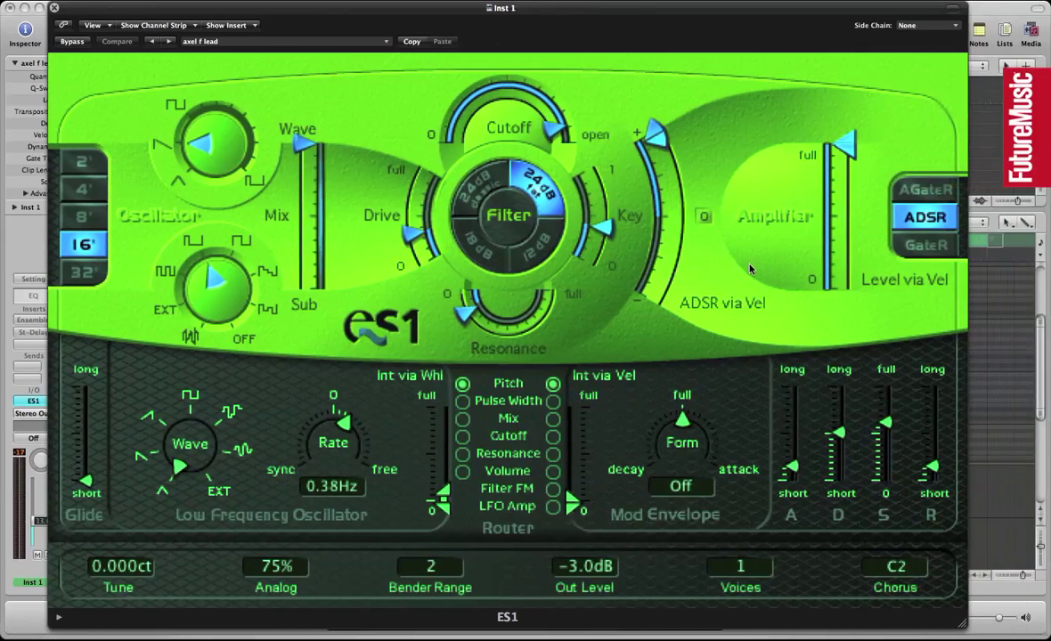
{"action": "left_click_drag", "start_coordinate": [966, 630], "coordinate": [584, 396]}
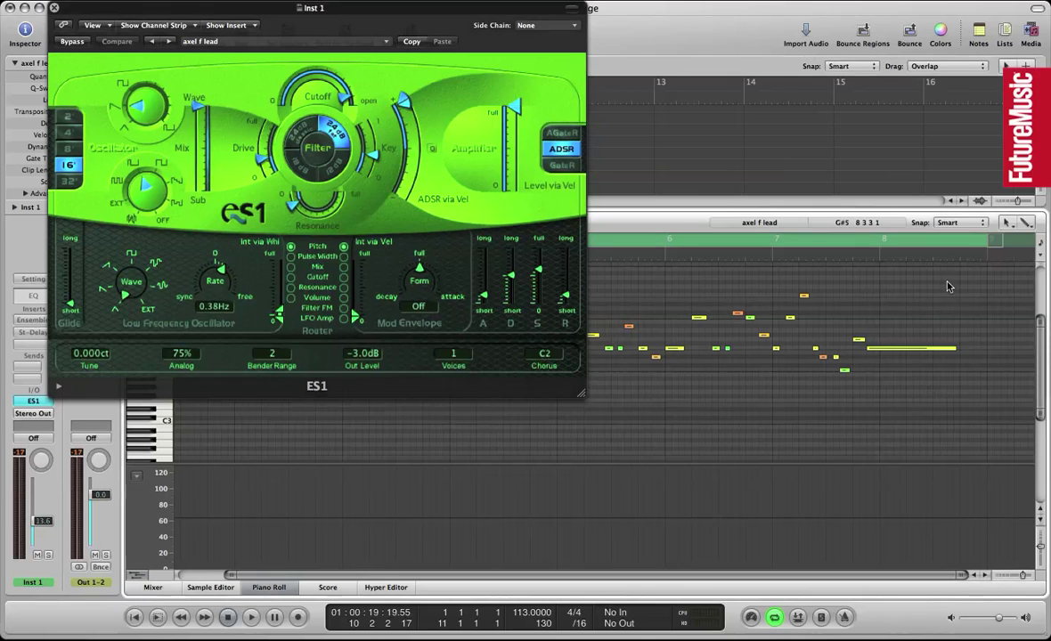
{"action": "left_click", "coordinate": [973, 245]}
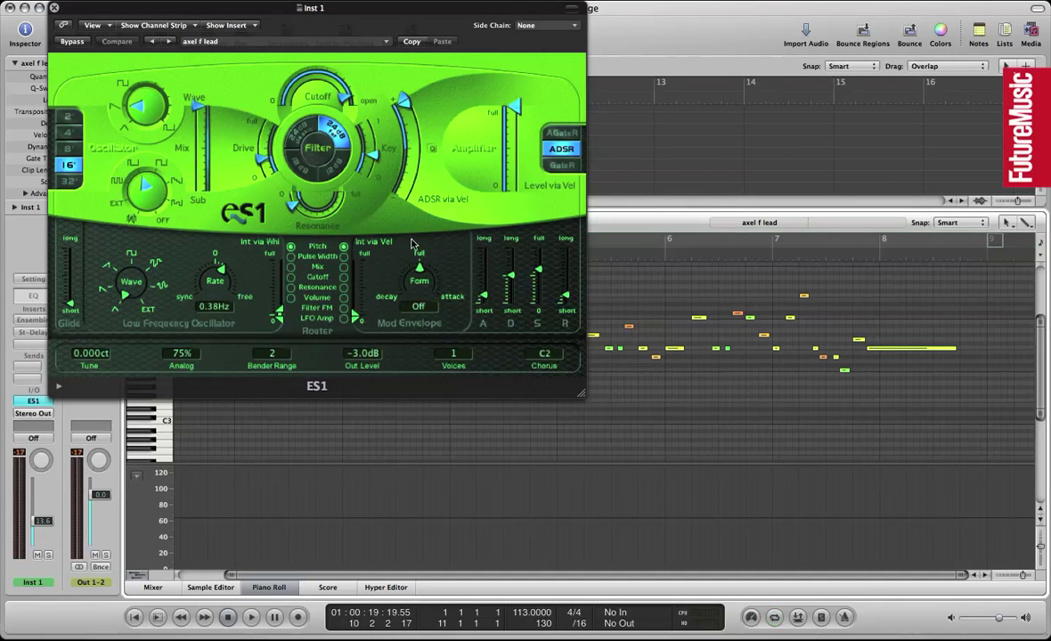
{"action": "left_click_drag", "start_coordinate": [326, 9], "coordinate": [504, 306]}
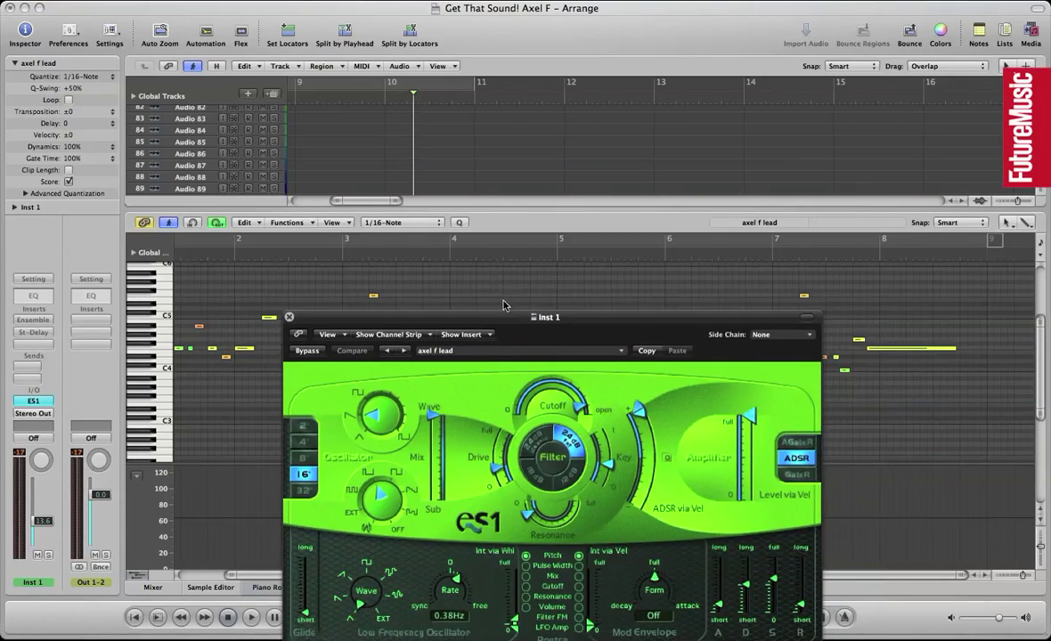
Zoom out and loop bars 1–9 in a cycle during playback.
{"action": "key", "text": "ctrl+Left"}
{"action": "key", "text": "ctrl+Left"}
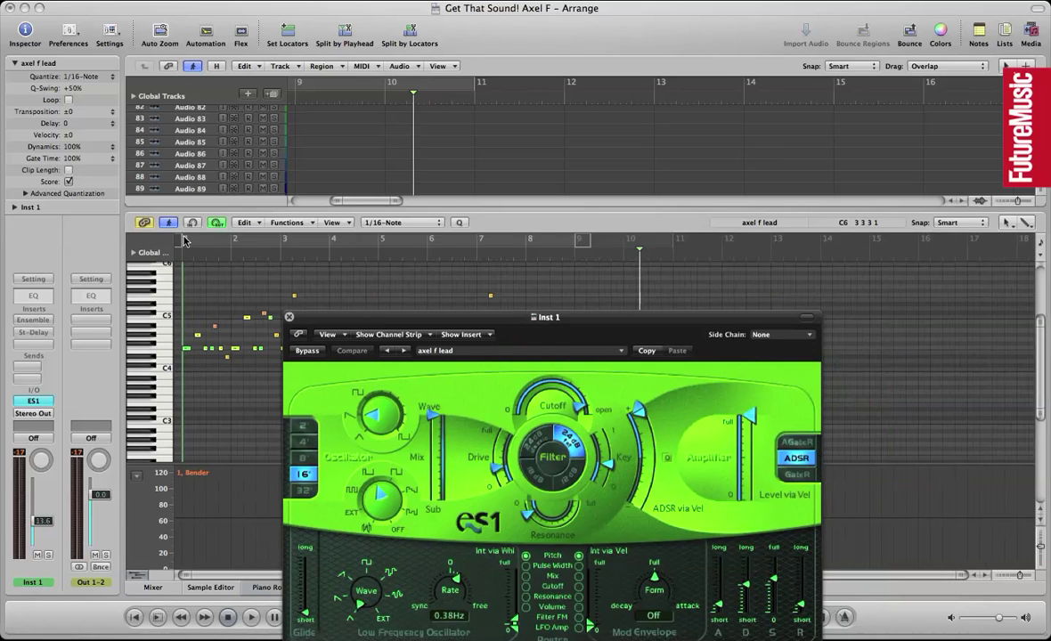
{"action": "left_click_drag", "start_coordinate": [185, 242], "coordinate": [578, 241]}
{"action": "key", "text": "space"}
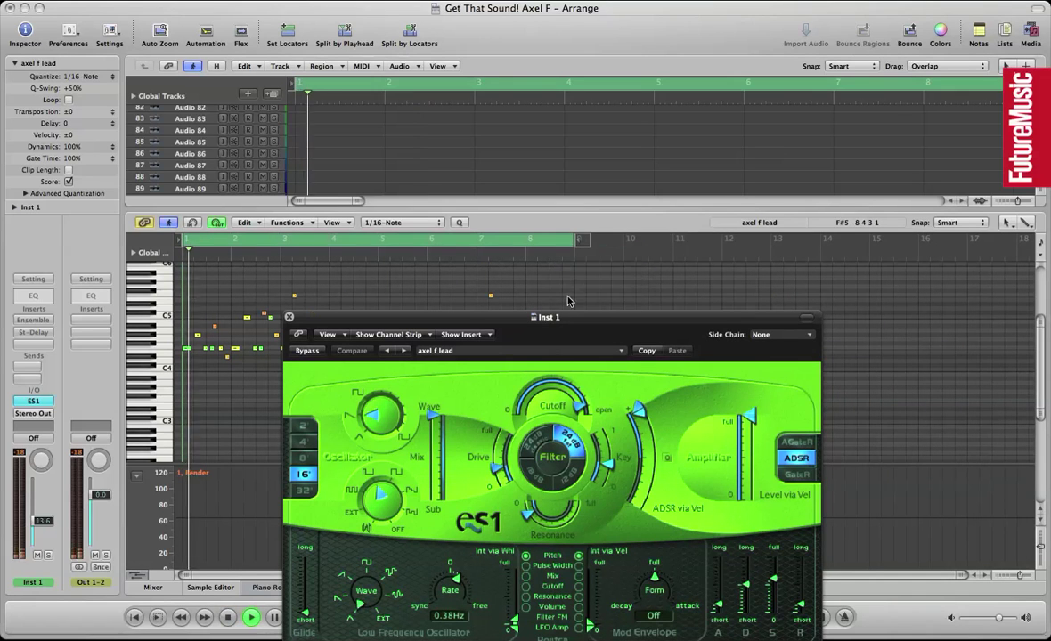
{"action": "left_click_drag", "start_coordinate": [568, 318], "coordinate": [575, 79]}
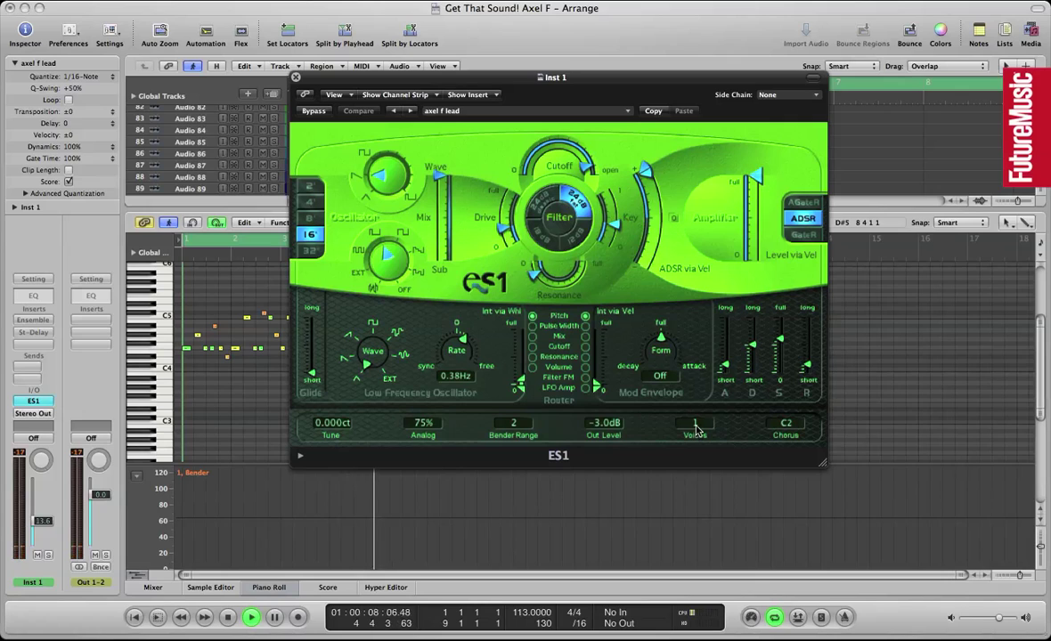
Keep ES1 chorus on C2, raise Analog to 83%, set LFO rate to 0.33Hz, and sweep the cutoff open.
{"action": "left_click", "coordinate": [785, 425]}
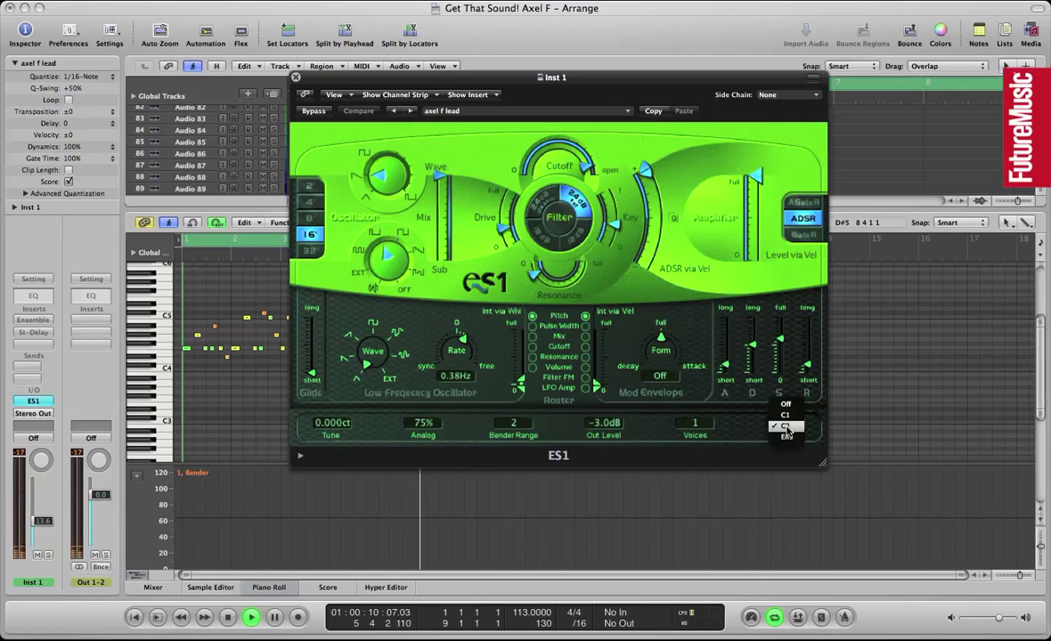
{"action": "left_click", "coordinate": [785, 427]}
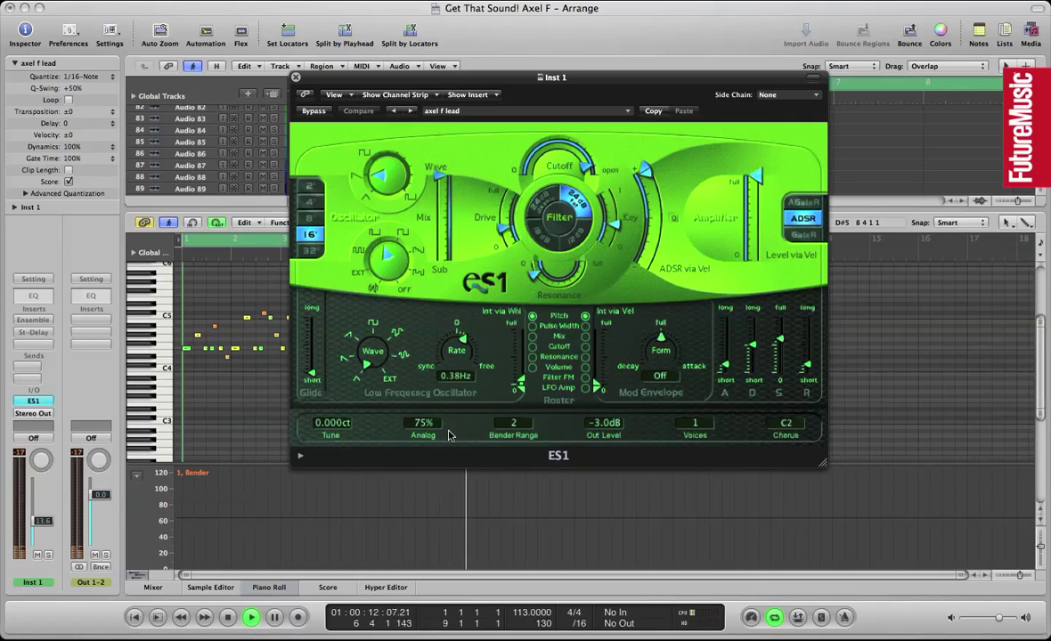
{"action": "left_click_drag", "start_coordinate": [428, 432], "coordinate": [428, 415]}
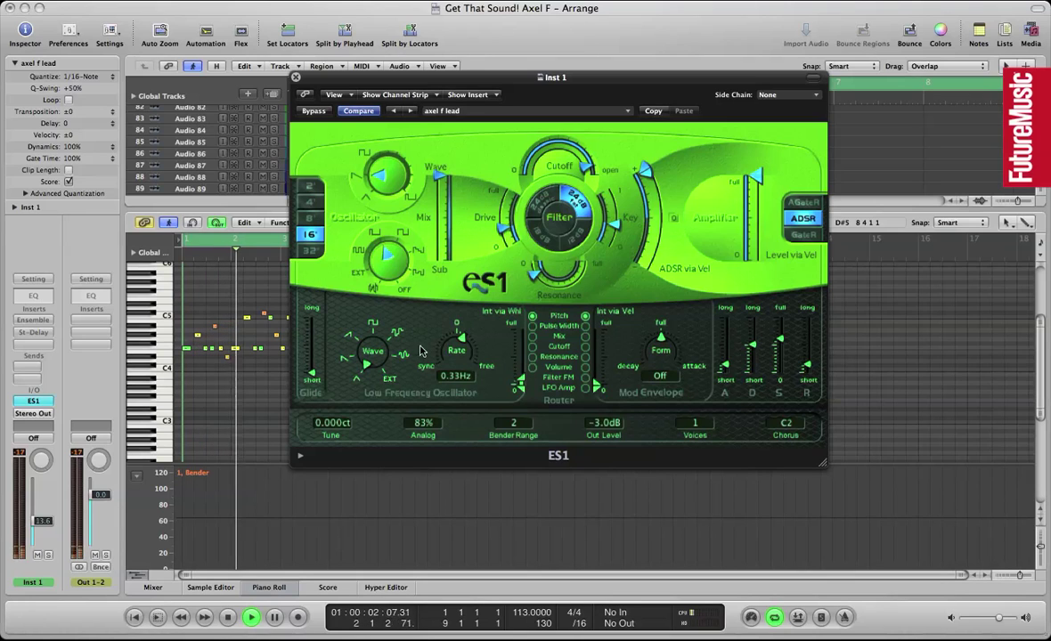
{"action": "left_click_drag", "start_coordinate": [461, 351], "coordinate": [462, 344]}
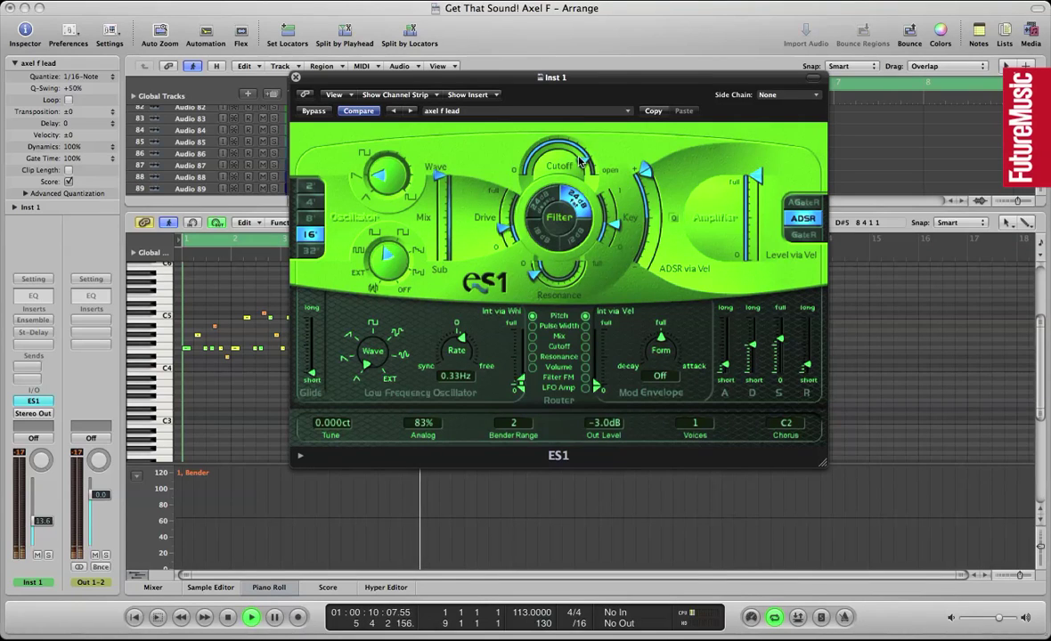
{"action": "left_click_drag", "start_coordinate": [495, 155], "coordinate": [611, 141]}
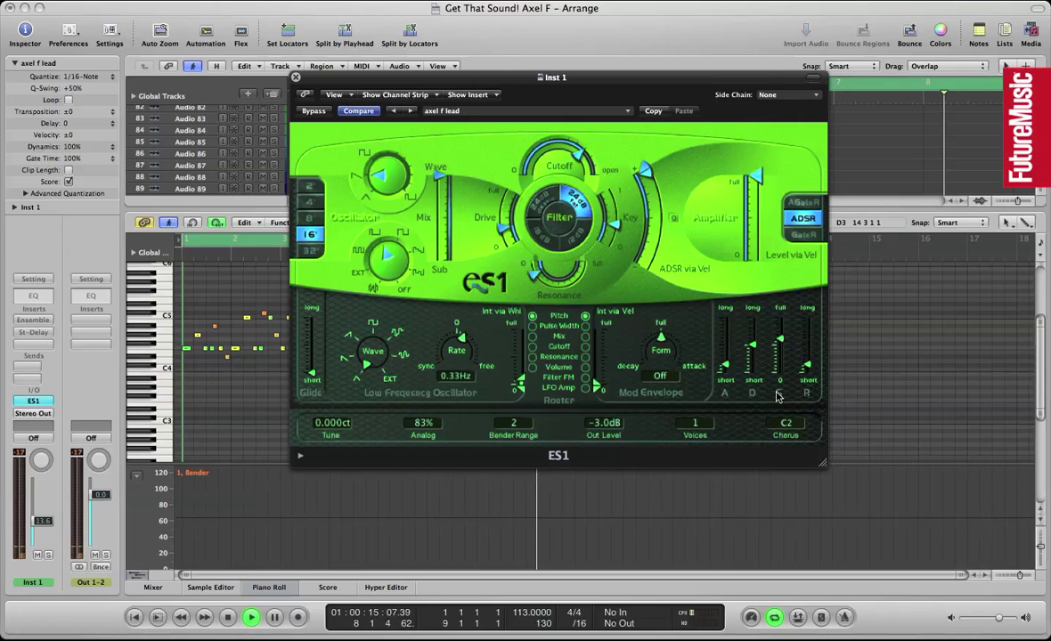
Close ES1 and lower the lead's Stereo Delay low cut to 160Hz.
{"action": "left_click", "coordinate": [296, 76]}
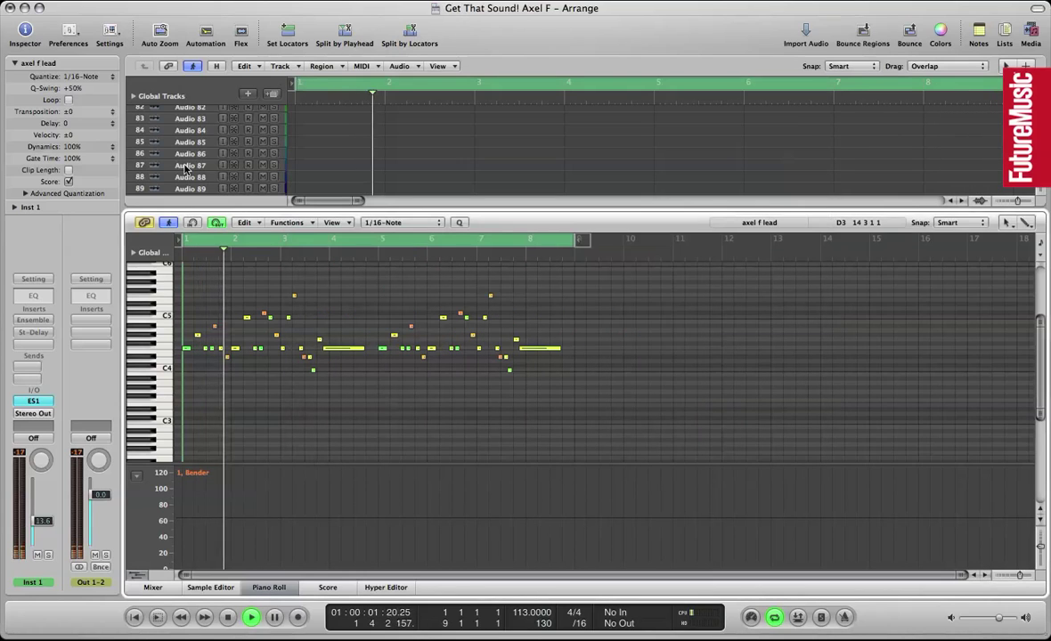
{"action": "left_click", "coordinate": [30, 333]}
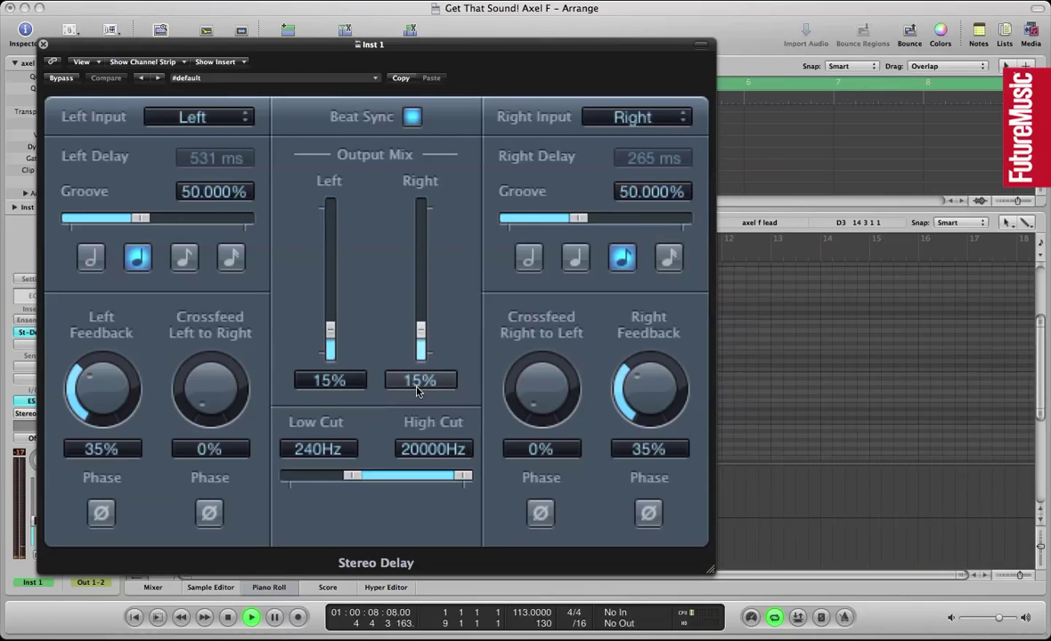
{"action": "mouse_move", "coordinate": [354, 477]}
{"action": "left_mouse_down"}
{"action": "mouse_move", "coordinate": [433, 480]}
{"action": "mouse_move", "coordinate": [348, 480]}
{"action": "left_mouse_up"}
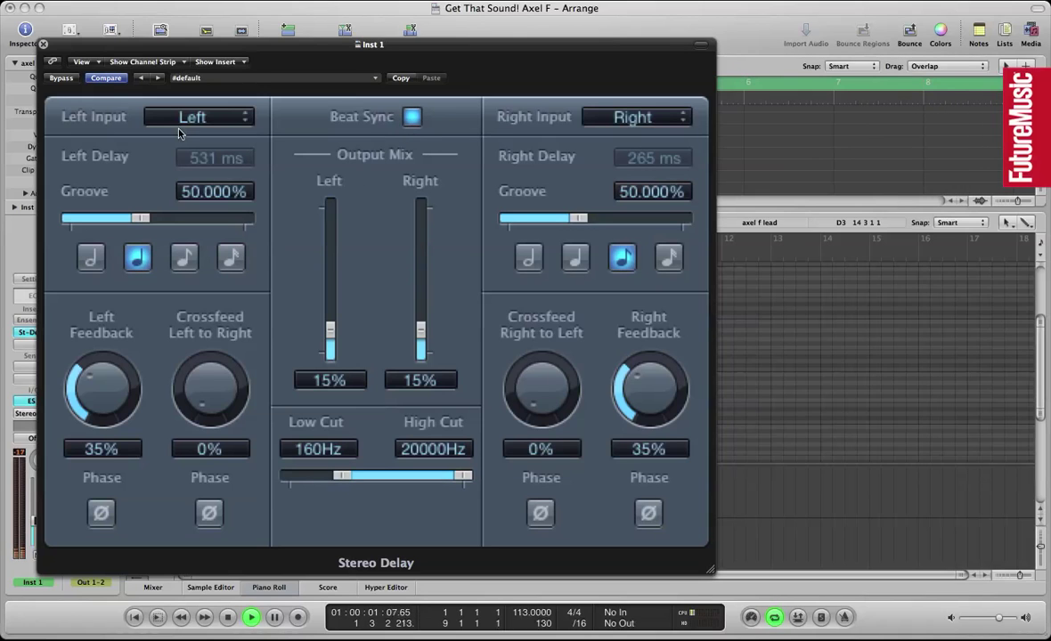
Enable the lead's Ensemble, raising LFO1 intensity to 43% and effect volume to 1.2dB.
{"action": "left_click", "coordinate": [42, 45]}
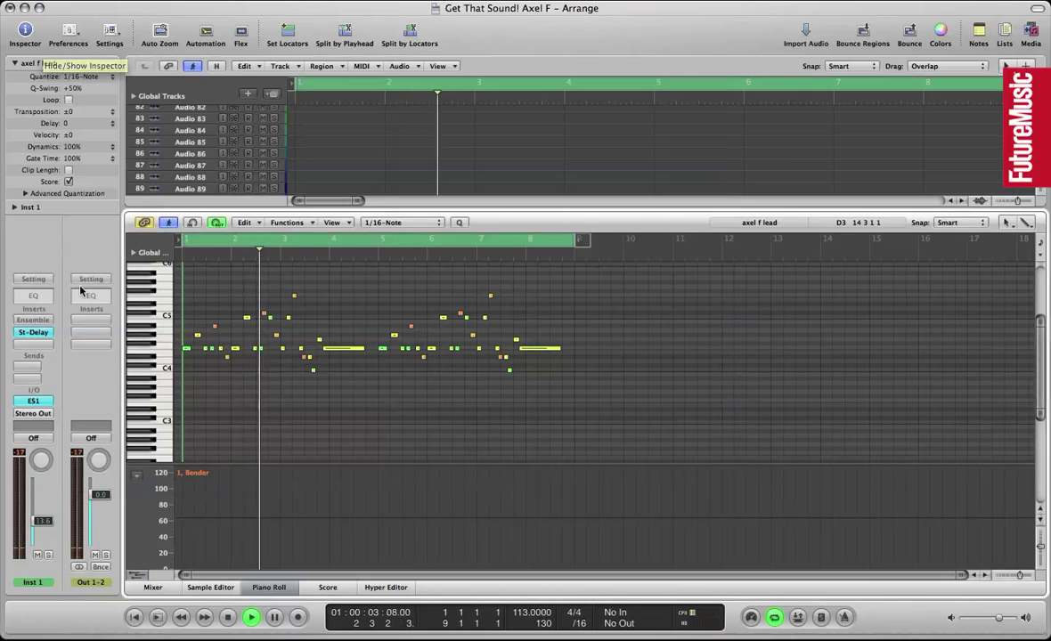
{"action": "left_click", "coordinate": [39, 322], "text": "alt"}
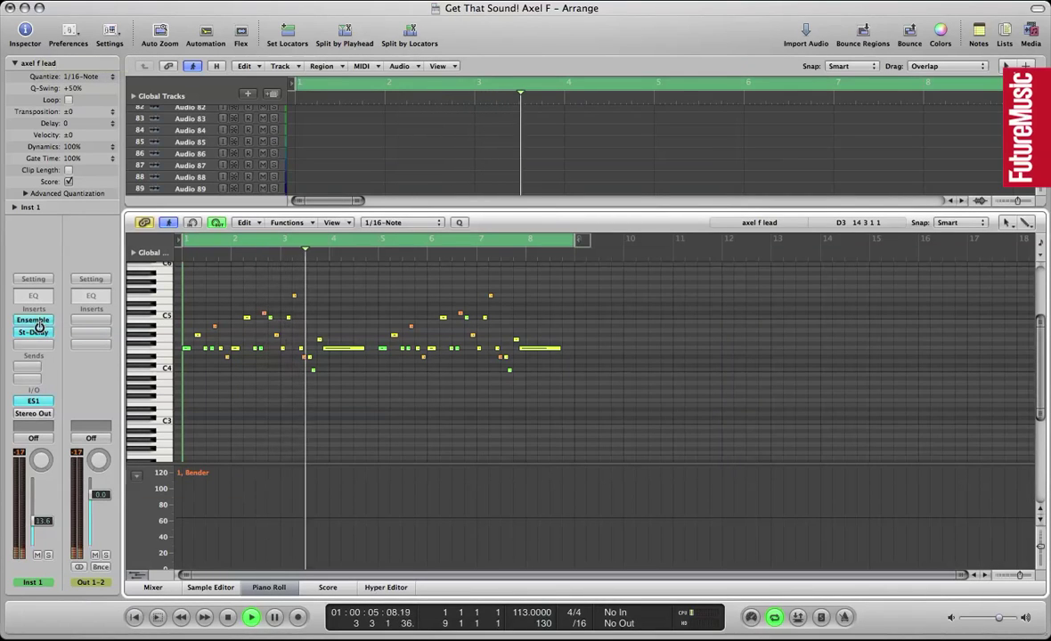
{"action": "left_click", "coordinate": [37, 323]}
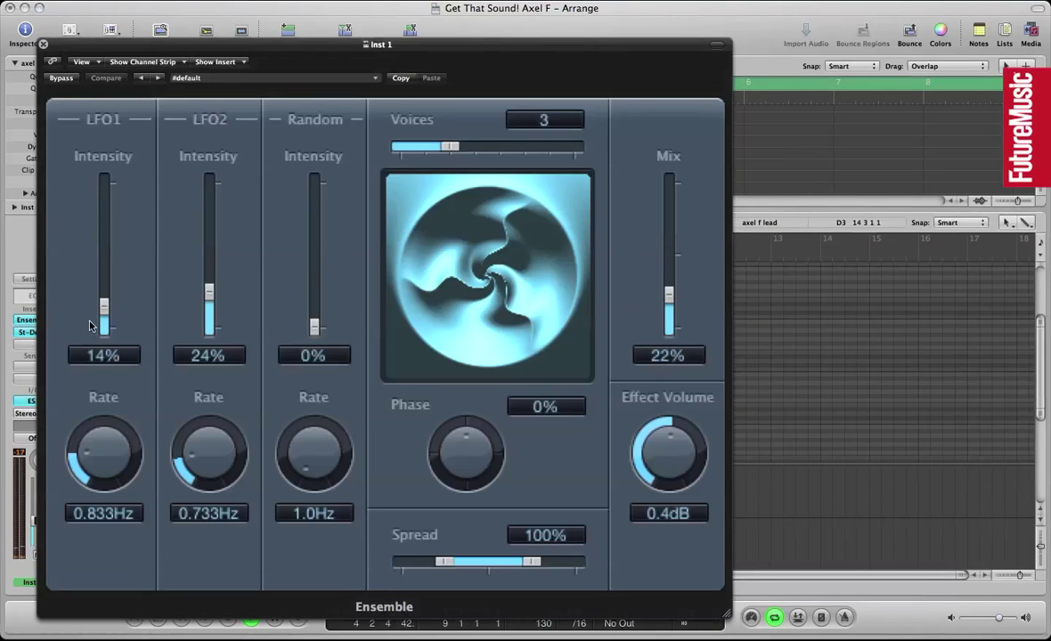
{"action": "left_click_drag", "start_coordinate": [104, 307], "coordinate": [113, 271]}
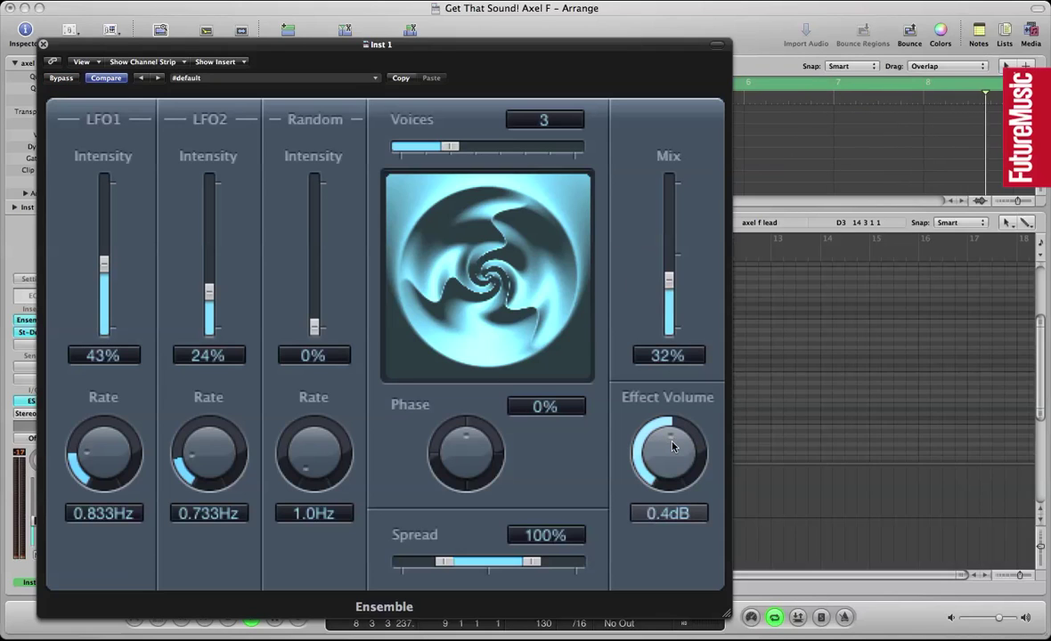
{"action": "left_click_drag", "start_coordinate": [672, 447], "coordinate": [682, 430]}
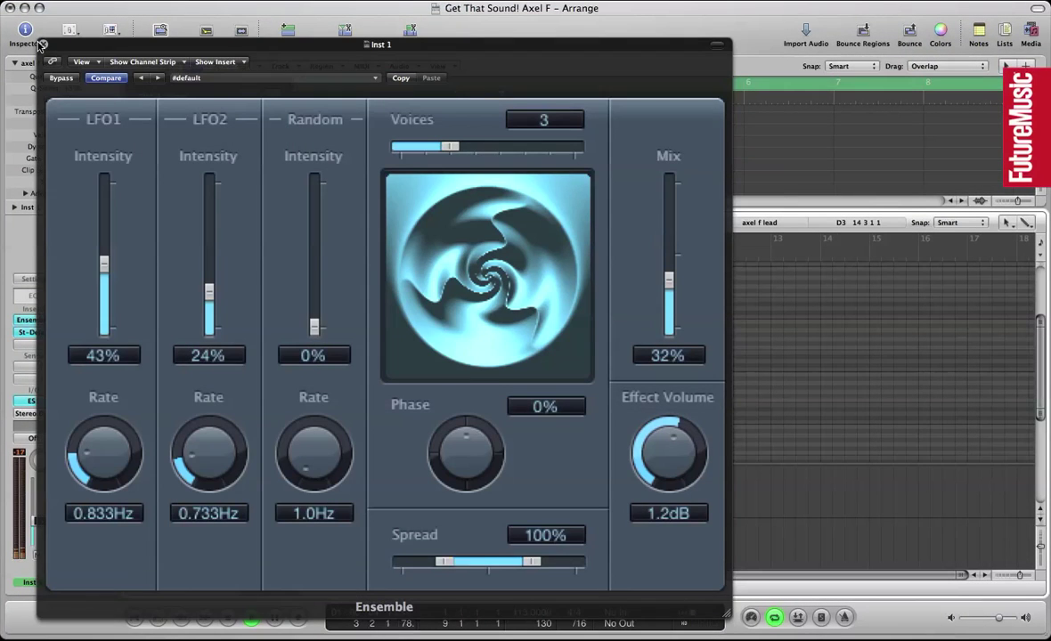
Open the axel f bass region's notes zoomed in and unmute the bass track.
{"action": "left_click", "coordinate": [40, 44]}
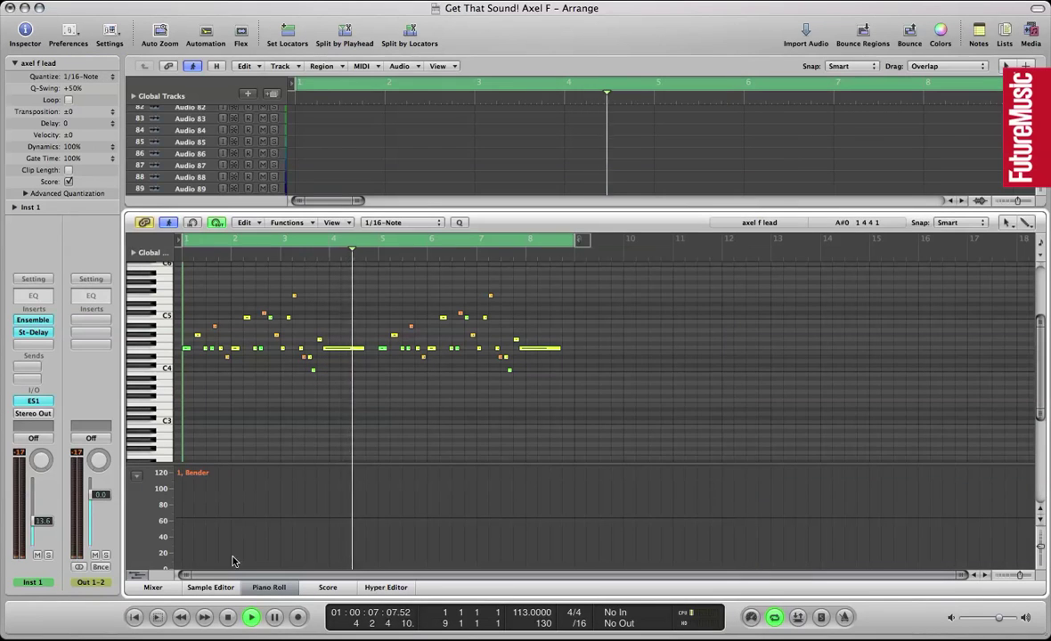
{"action": "left_click", "coordinate": [262, 587]}
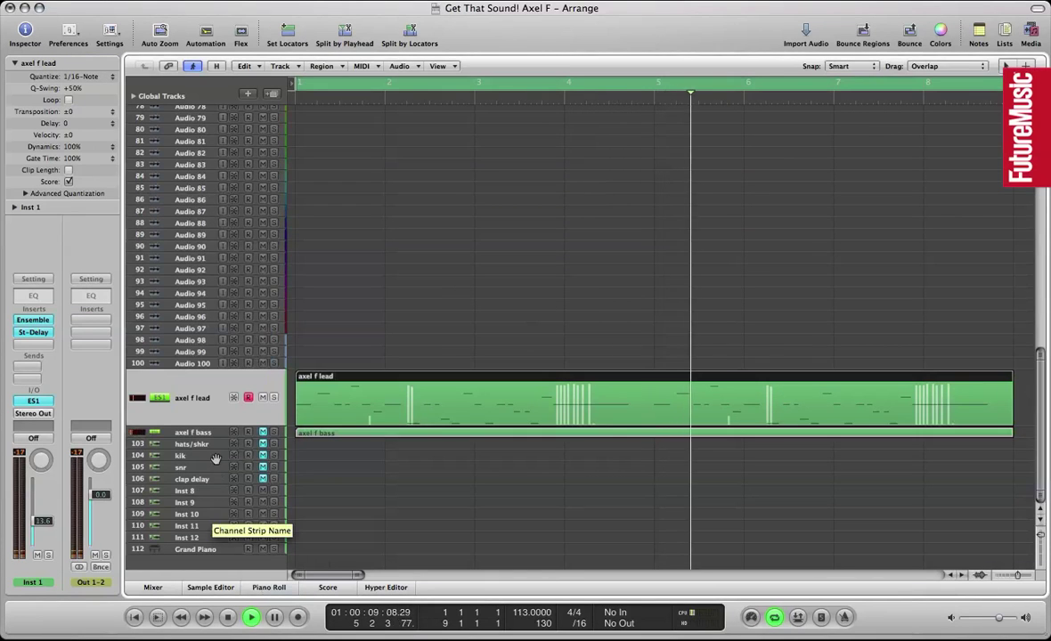
{"action": "left_click", "coordinate": [258, 435]}
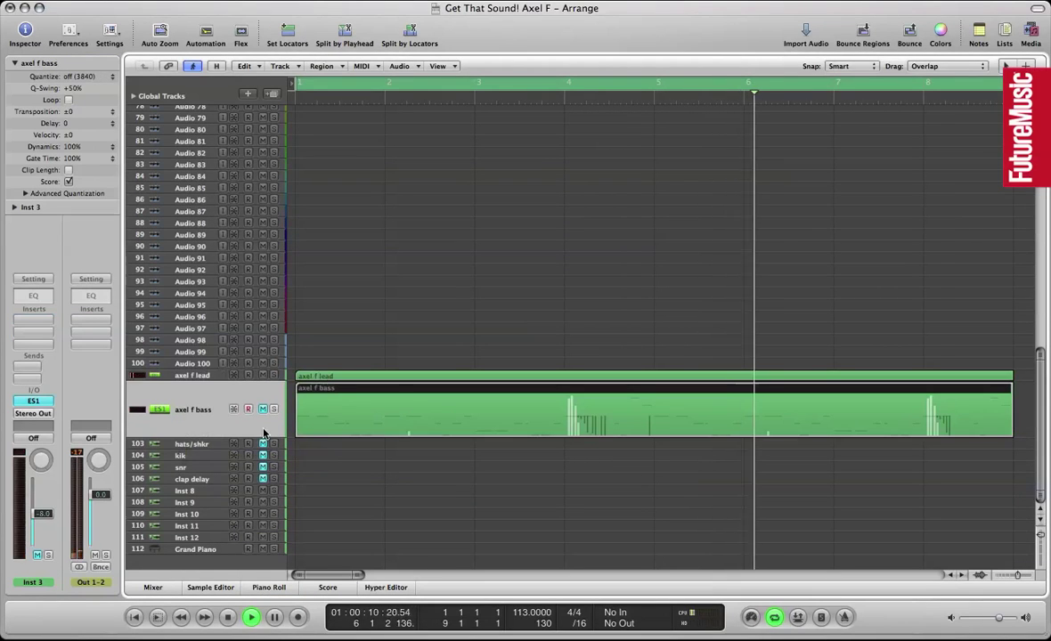
{"action": "double_click", "coordinate": [338, 405]}
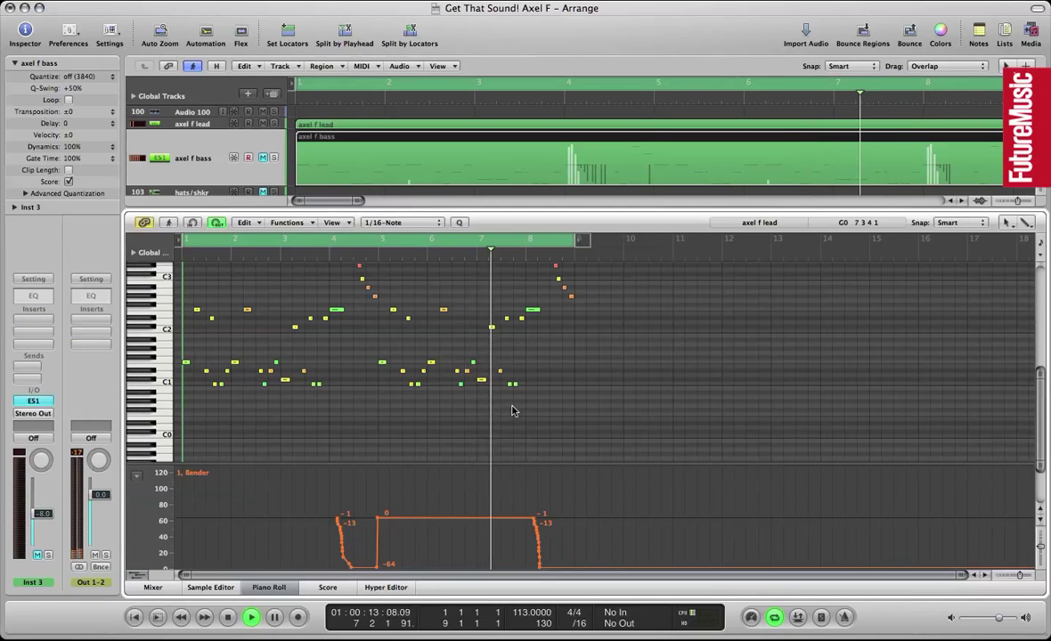
{"action": "scroll", "coordinate": [511, 410], "scroll_direction": "up", "scroll_amount": 1}
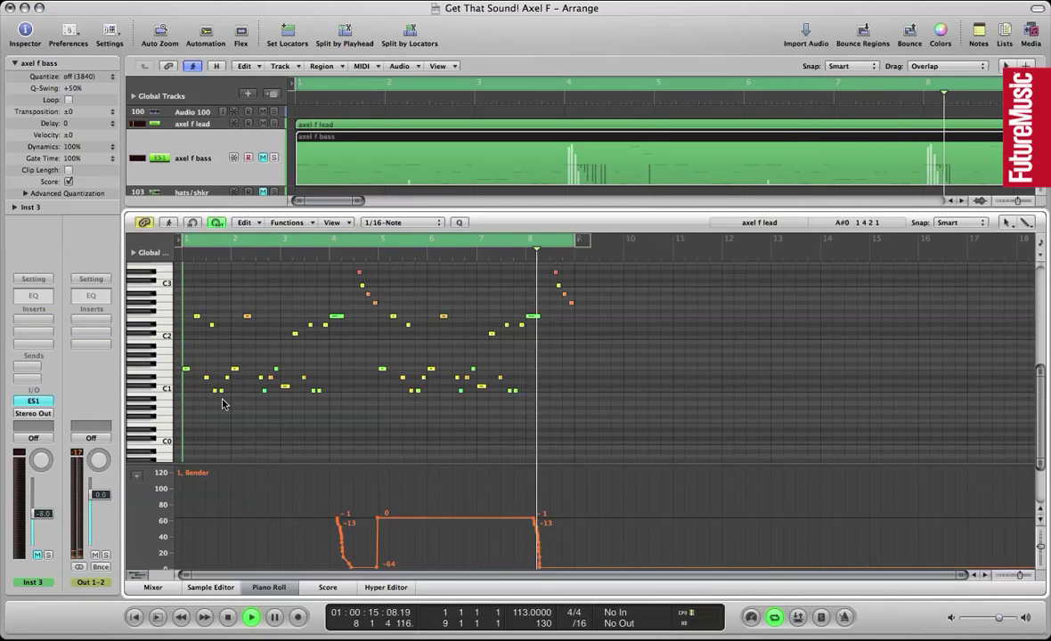
{"action": "key", "text": "super+Right"}
{"action": "key", "text": "super+Right"}
{"action": "key", "text": "super+Right"}
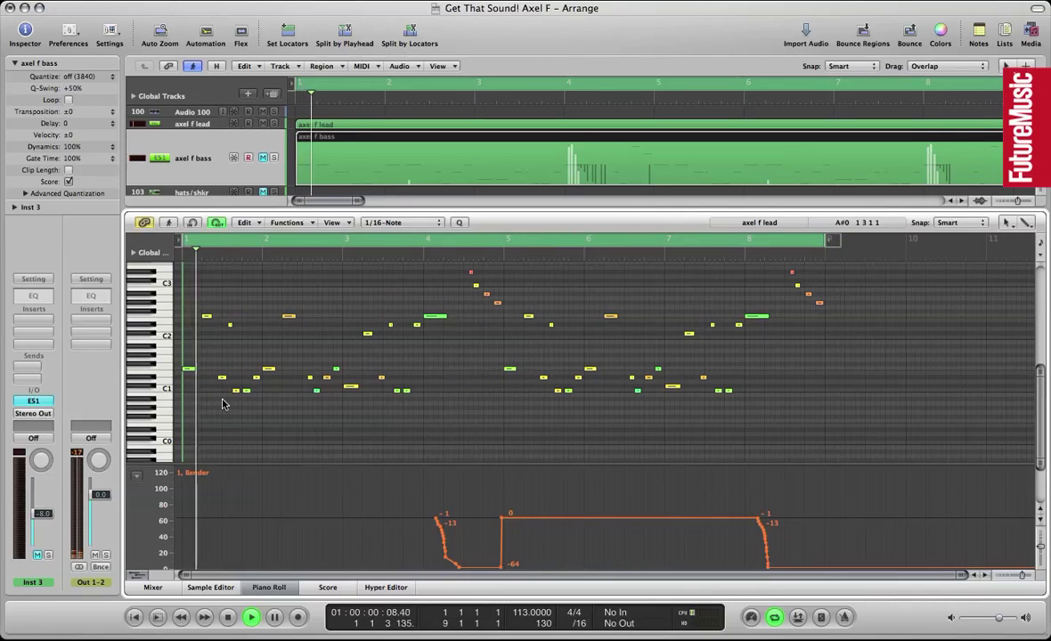
{"action": "left_click", "coordinate": [36, 556]}
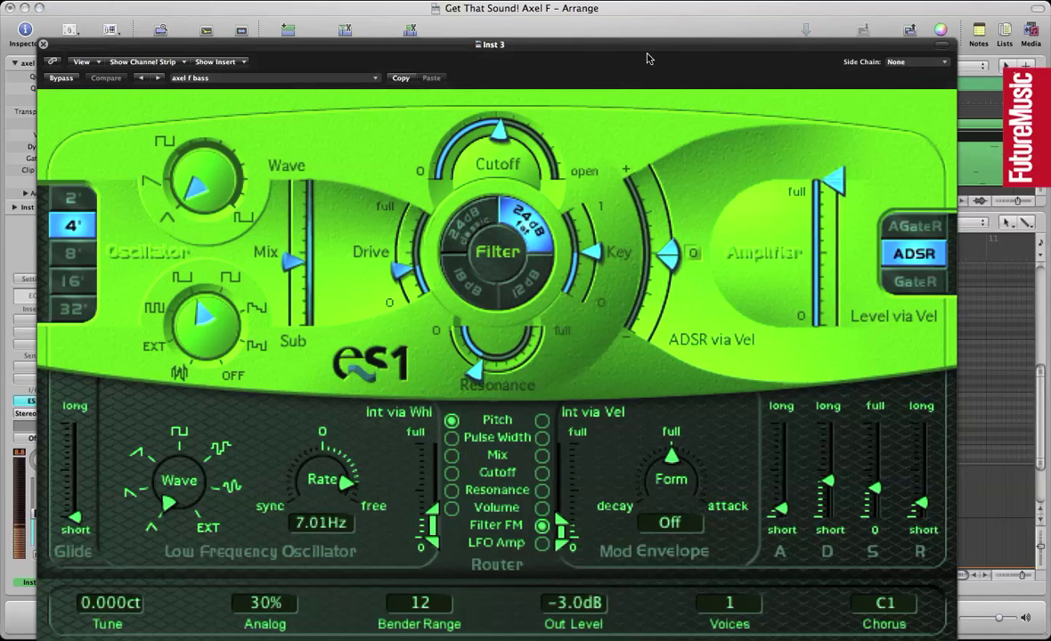
Fit the bass ES1 window on screen, shrink it, and keep Chorus on C1.
{"action": "double_click", "coordinate": [598, 46]}
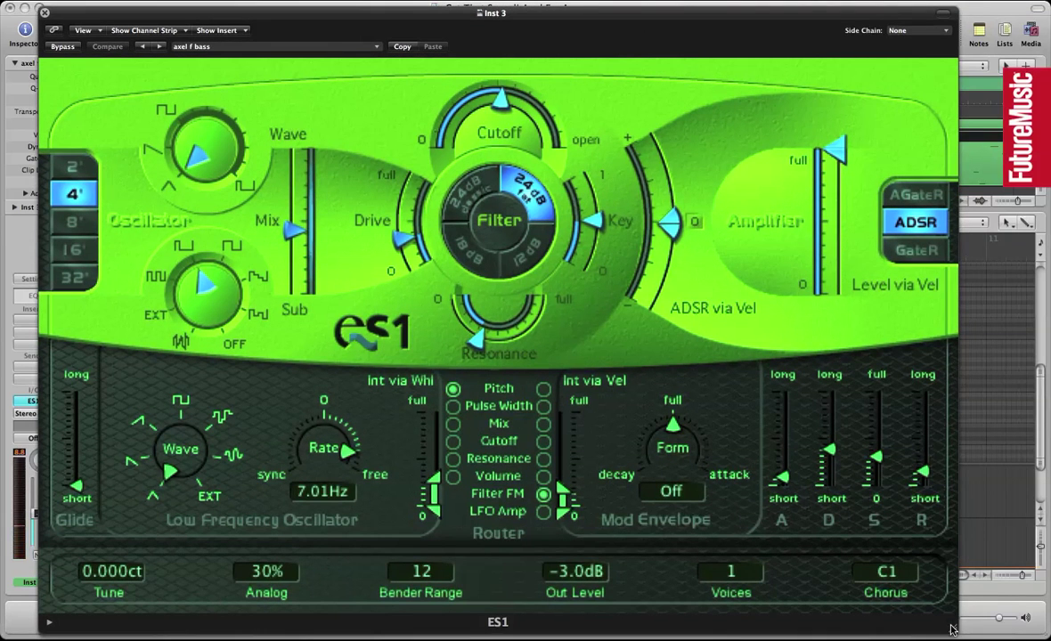
{"action": "left_click_drag", "start_coordinate": [939, 612], "coordinate": [913, 499]}
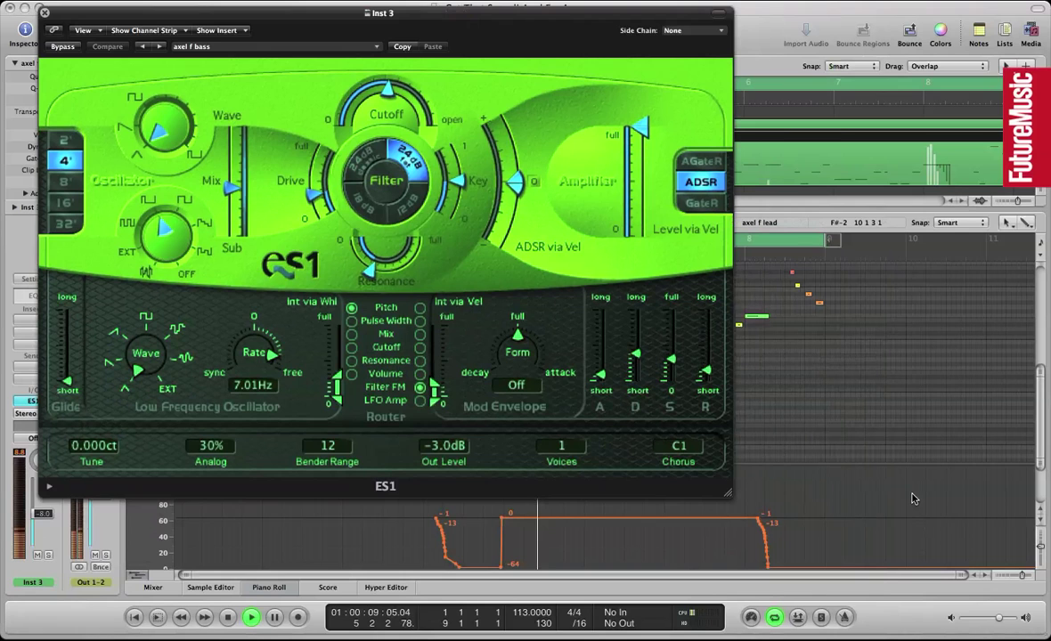
{"action": "left_click", "coordinate": [678, 446]}
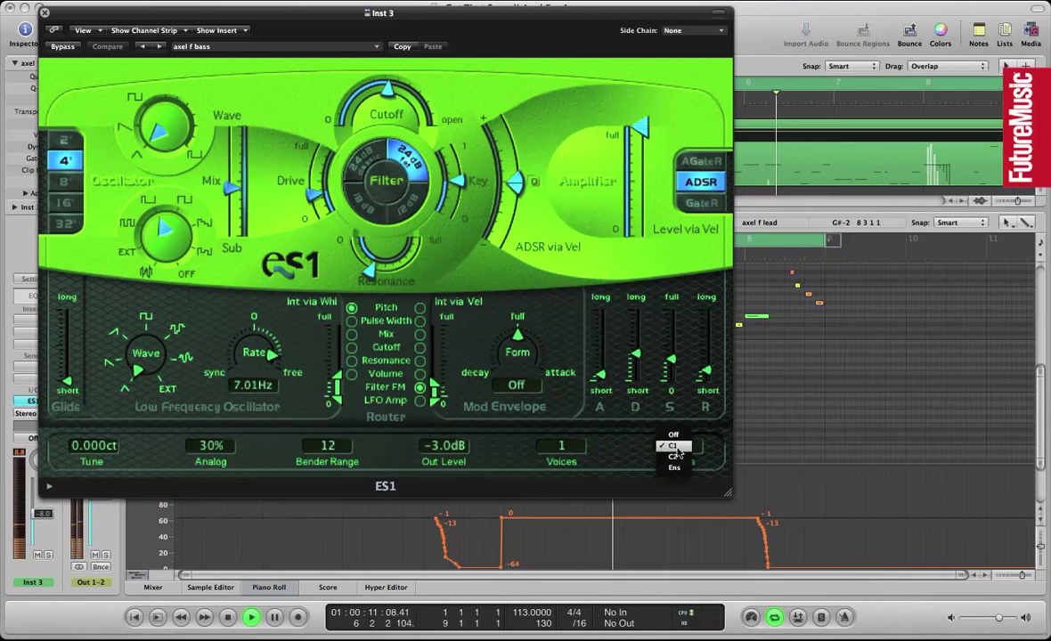
{"action": "left_click", "coordinate": [676, 447]}
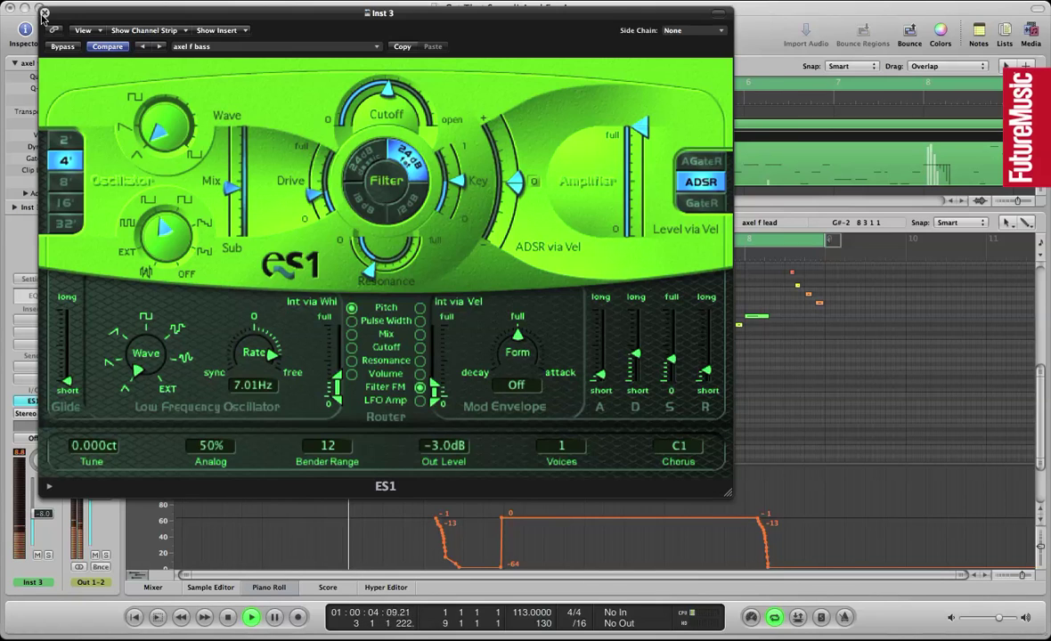
Close ES1 and the piano roll, then open the hats/shkr BPM drum machine.
{"action": "left_click", "coordinate": [43, 13]}
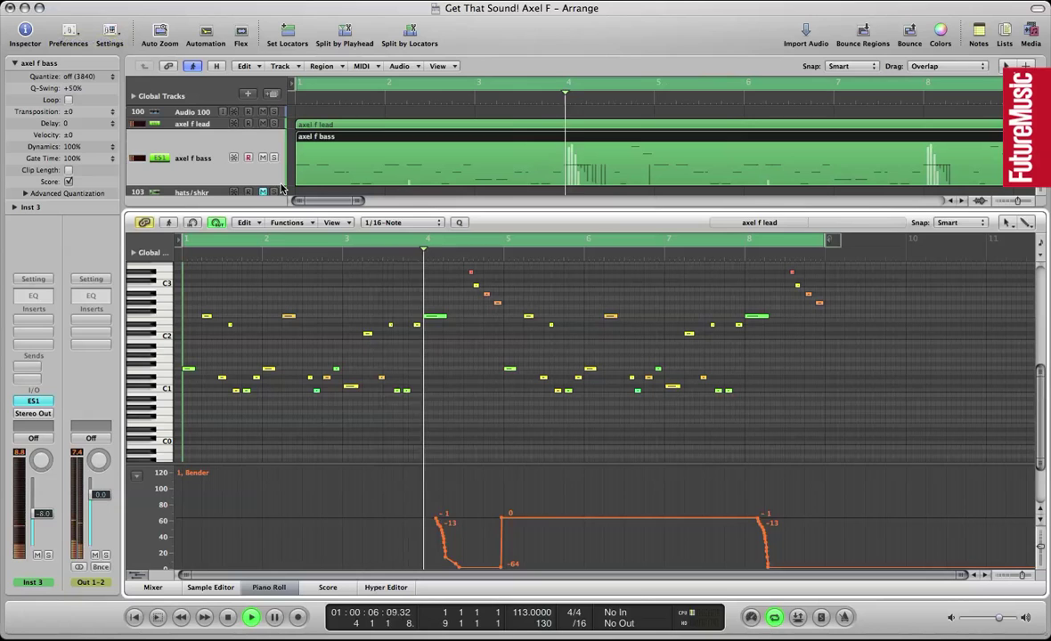
{"action": "left_click", "coordinate": [263, 589]}
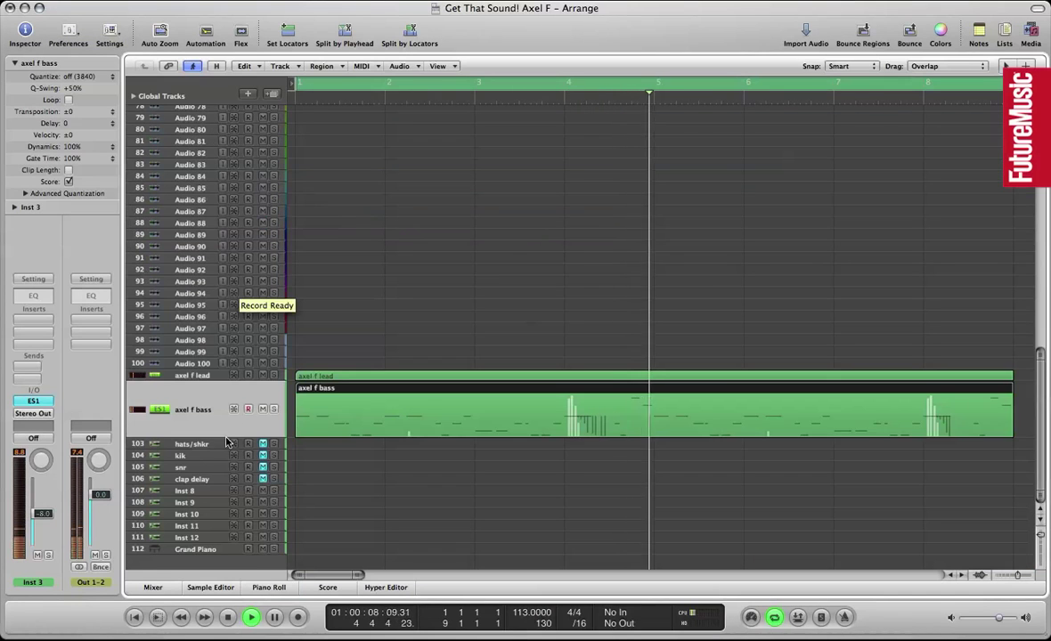
{"action": "left_click", "coordinate": [182, 438]}
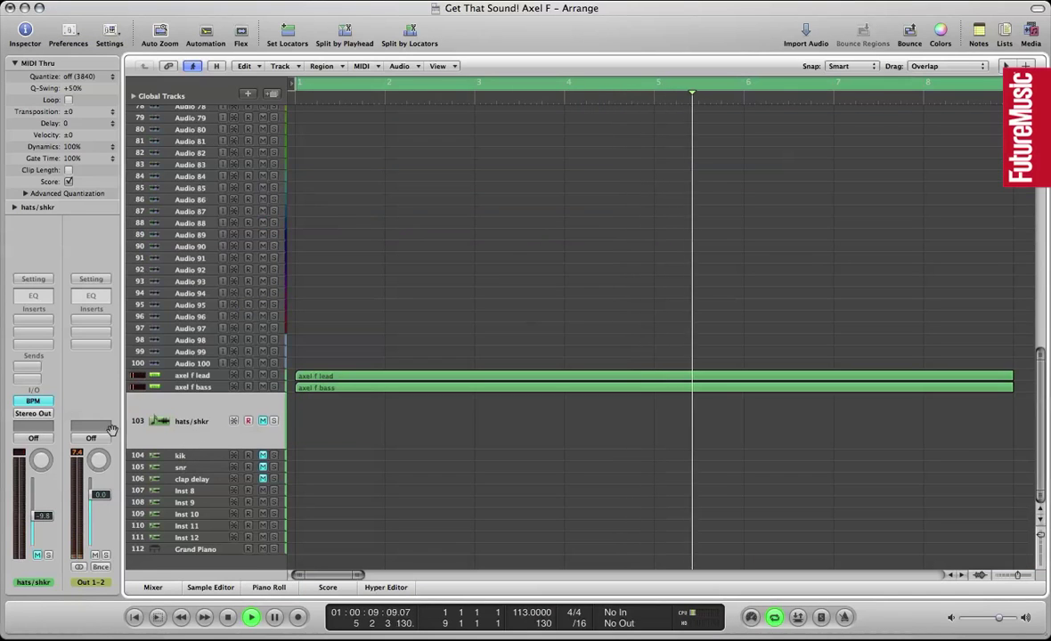
{"action": "left_click", "coordinate": [32, 401]}
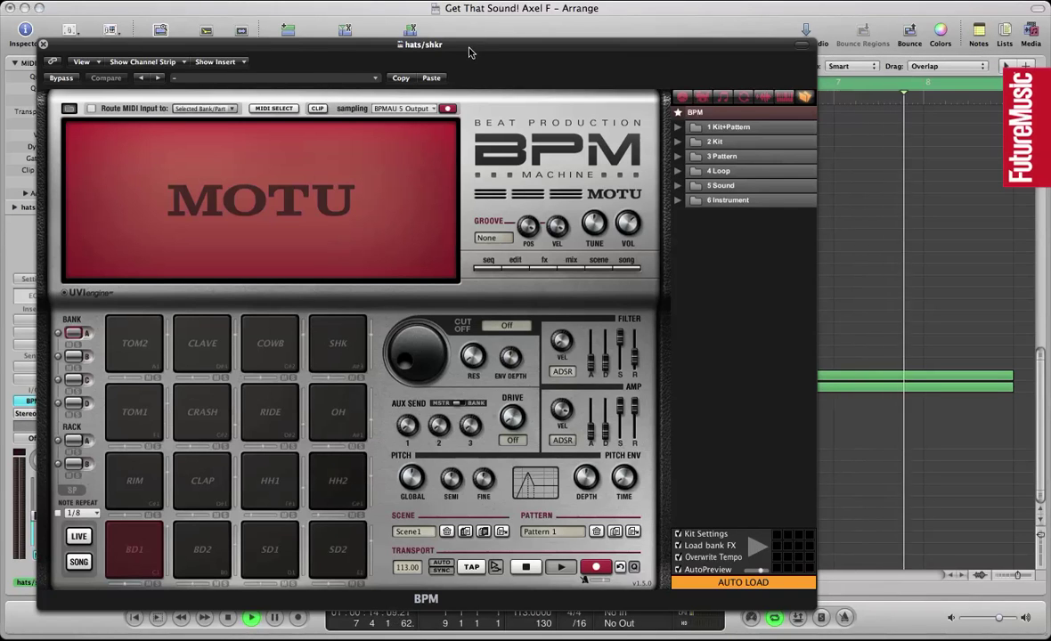
{"action": "left_click_drag", "start_coordinate": [471, 52], "coordinate": [655, 40]}
Raise several HH2 hi-hat step velocities in the BPM velocity graph.
{"action": "left_click", "coordinate": [667, 256]}
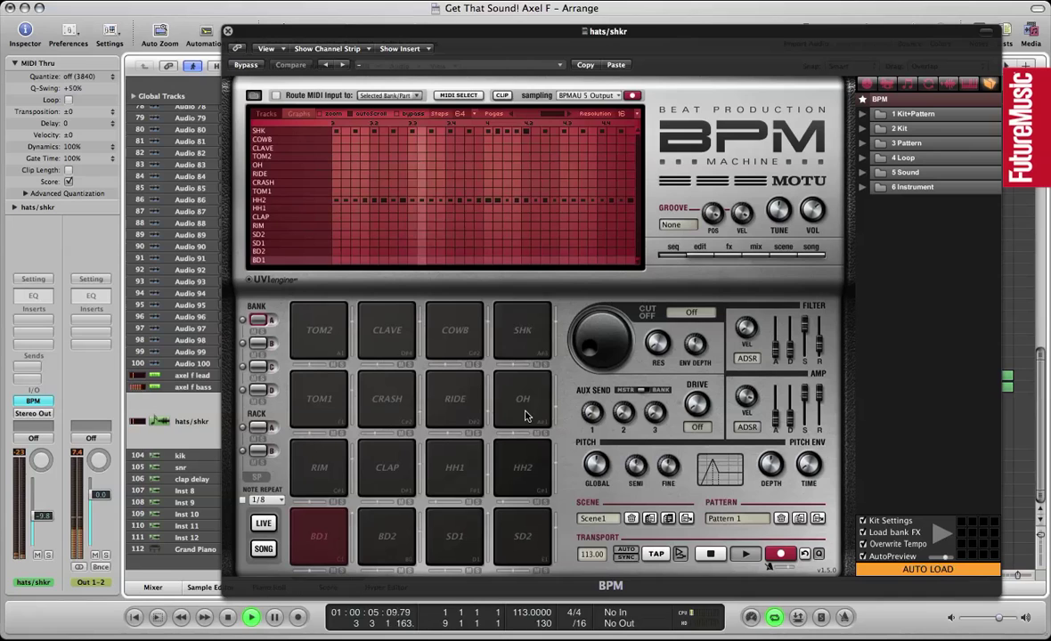
{"action": "left_click", "coordinate": [545, 492]}
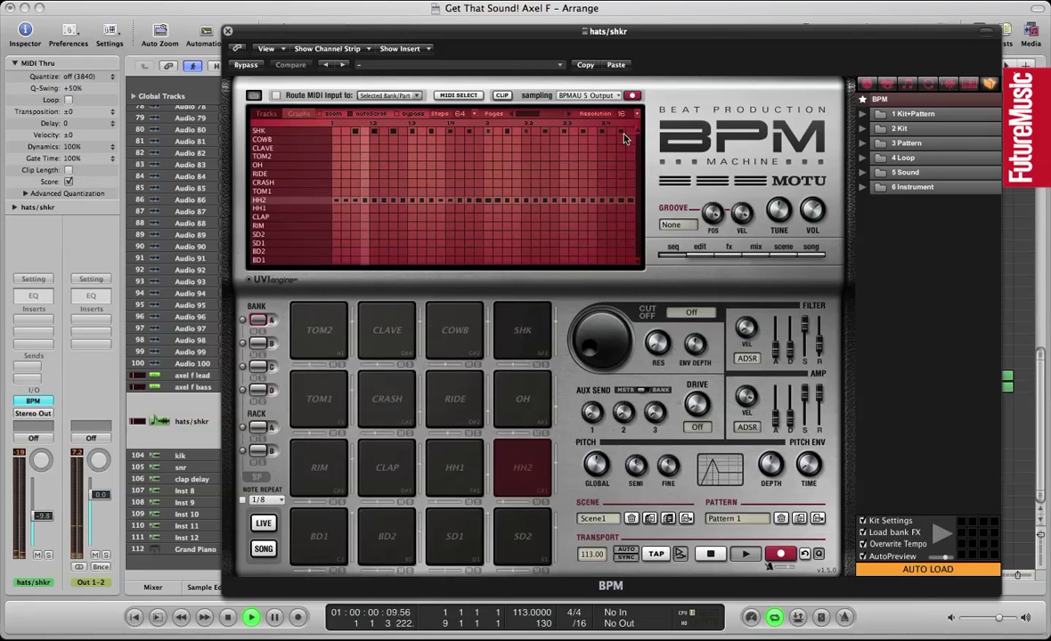
{"action": "left_click", "coordinate": [299, 115]}
{"action": "mouse_move", "coordinate": [481, 189]}
{"action": "left_mouse_down"}
{"action": "mouse_move", "coordinate": [450, 188]}
{"action": "mouse_move", "coordinate": [516, 191]}
{"action": "mouse_move", "coordinate": [493, 171]}
{"action": "mouse_move", "coordinate": [601, 217]}
{"action": "mouse_move", "coordinate": [570, 182]}
{"action": "mouse_move", "coordinate": [629, 169]}
{"action": "mouse_move", "coordinate": [630, 183]}
{"action": "mouse_move", "coordinate": [472, 178]}
{"action": "left_mouse_up"}
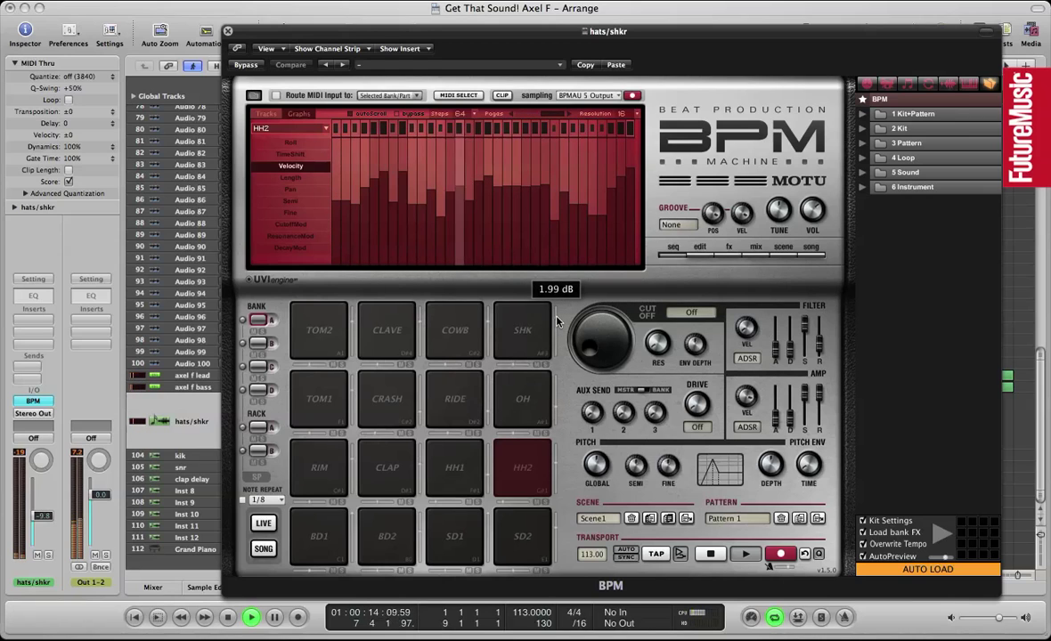
Insert an Audio Damage Reverence stereo reverb on the hats/shkr track.
{"action": "left_click", "coordinate": [229, 32]}
{"action": "left_click", "coordinate": [25, 327]}
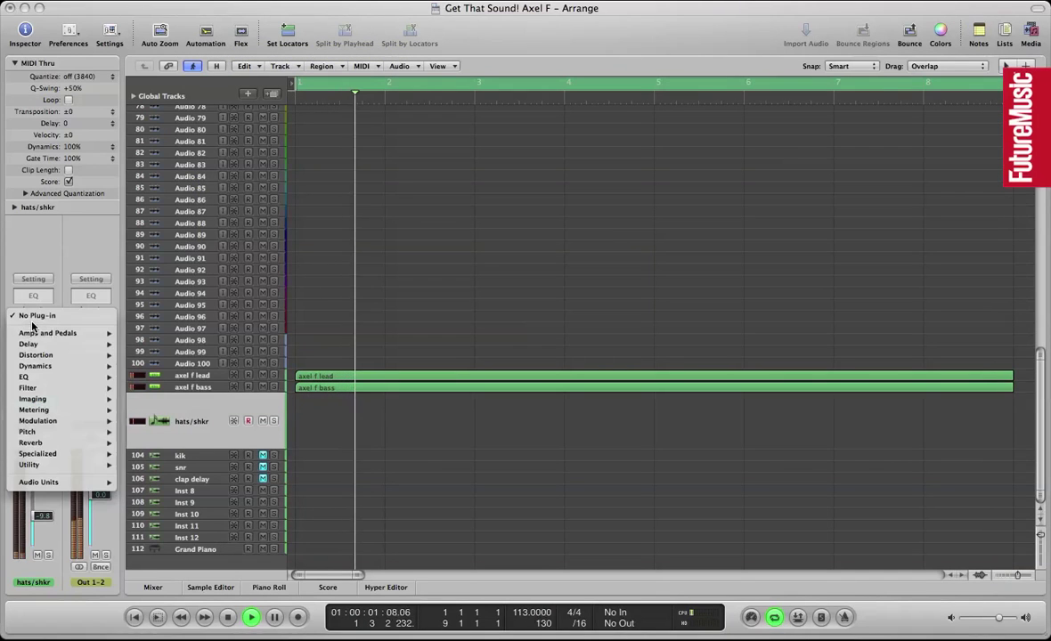
{"action": "mouse_move", "coordinate": [53, 482]}
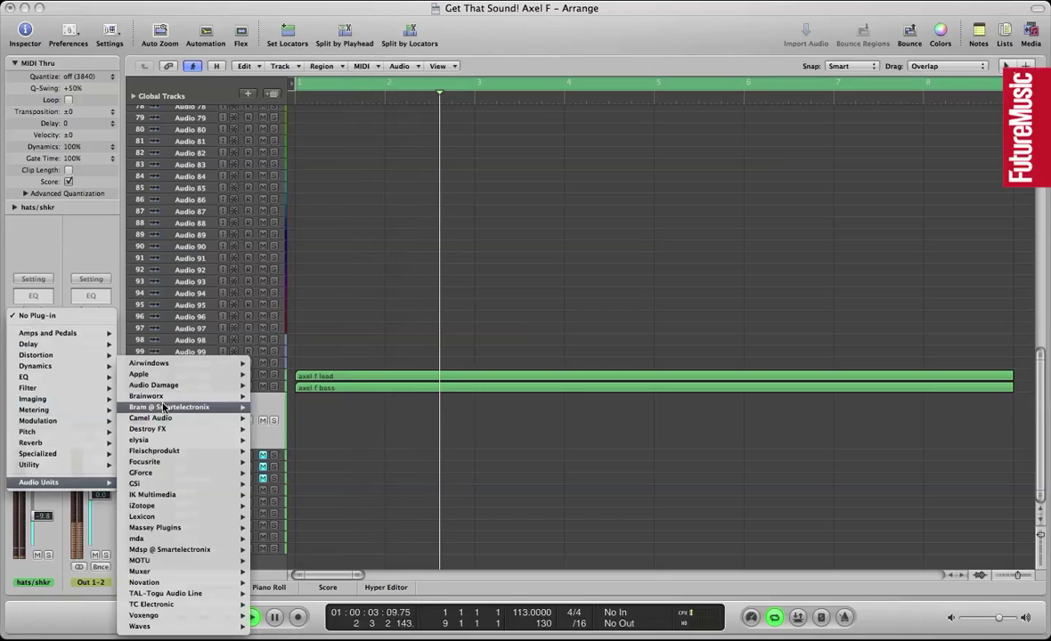
{"action": "mouse_move", "coordinate": [187, 384]}
{"action": "mouse_move", "coordinate": [314, 388]}
{"action": "left_click", "coordinate": [356, 387]}
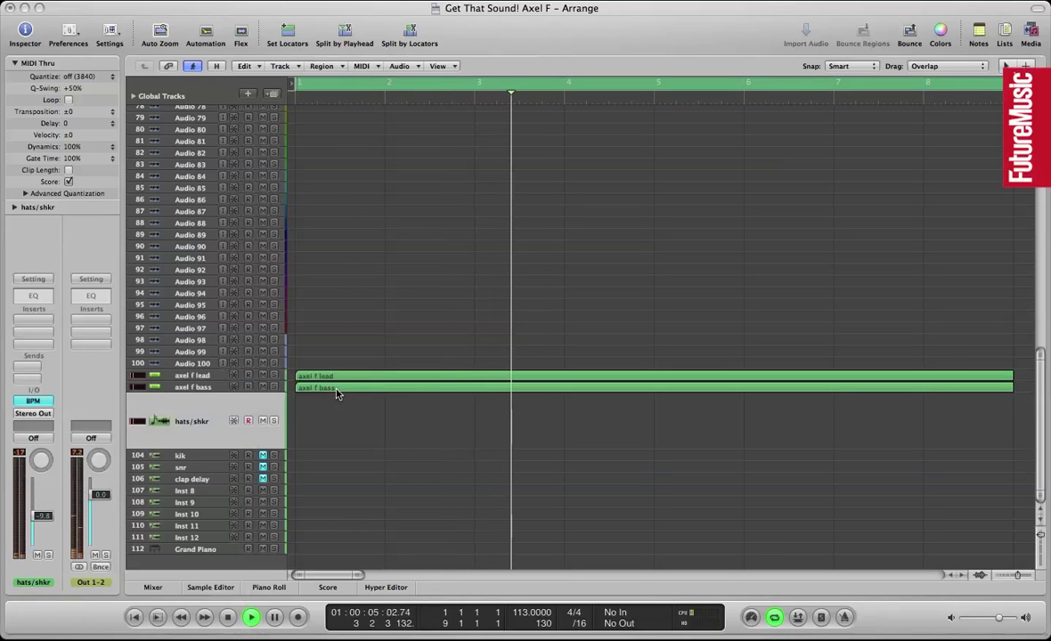
Set Reverence to low output mix, 39 ms pre-delay and 2.6 s reverb time.
{"action": "left_click_drag", "start_coordinate": [518, 188], "coordinate": [518, 229]}
{"action": "left_click_drag", "start_coordinate": [199, 161], "coordinate": [185, 119]}
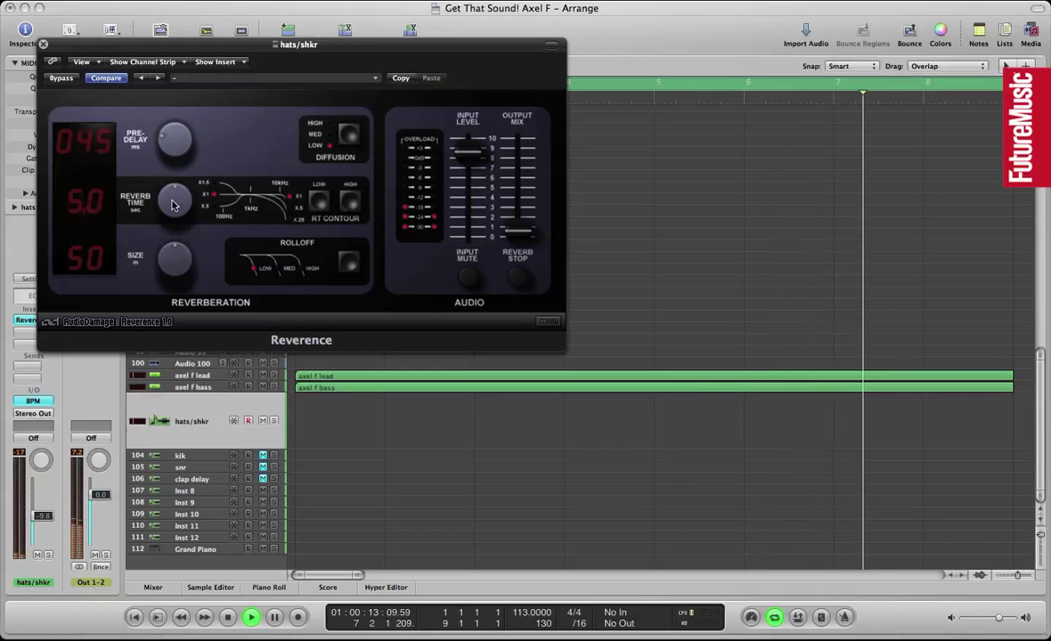
{"action": "left_click_drag", "start_coordinate": [173, 205], "coordinate": [173, 286]}
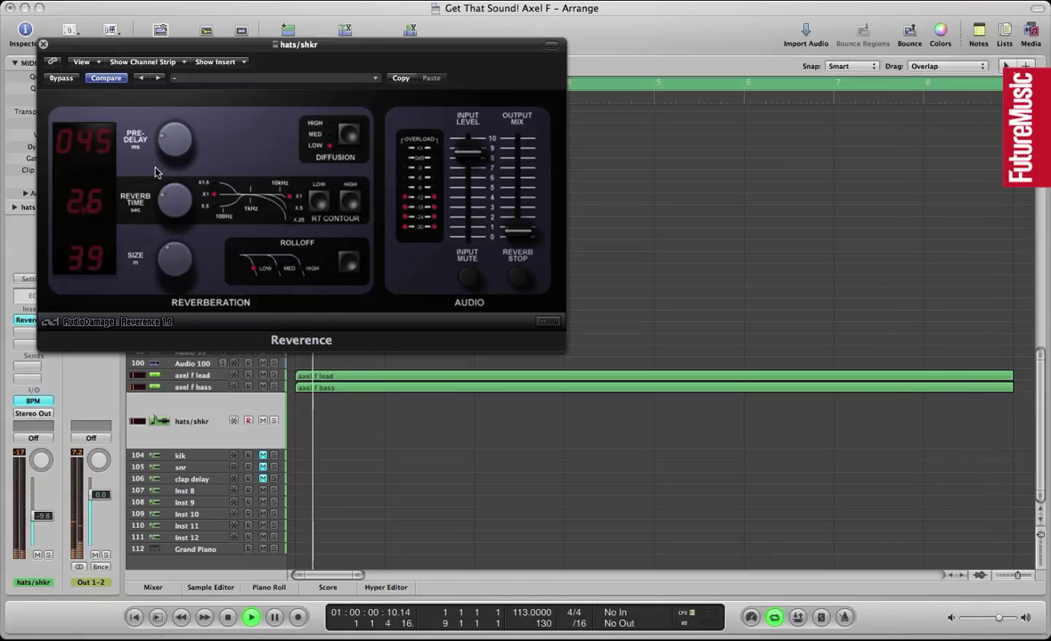
{"action": "left_click_drag", "start_coordinate": [172, 149], "coordinate": [172, 154]}
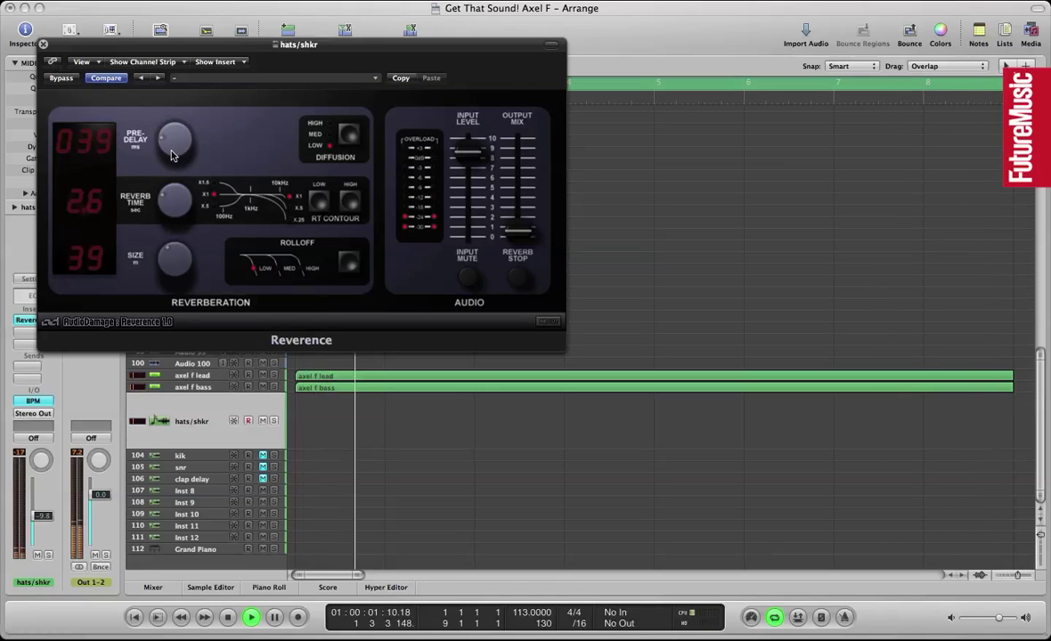
{"action": "left_click", "coordinate": [44, 44]}
Audition the kik track solo, then inspect its BPM kick pattern and BD1 velocity graph.
{"action": "left_click", "coordinate": [197, 457]}
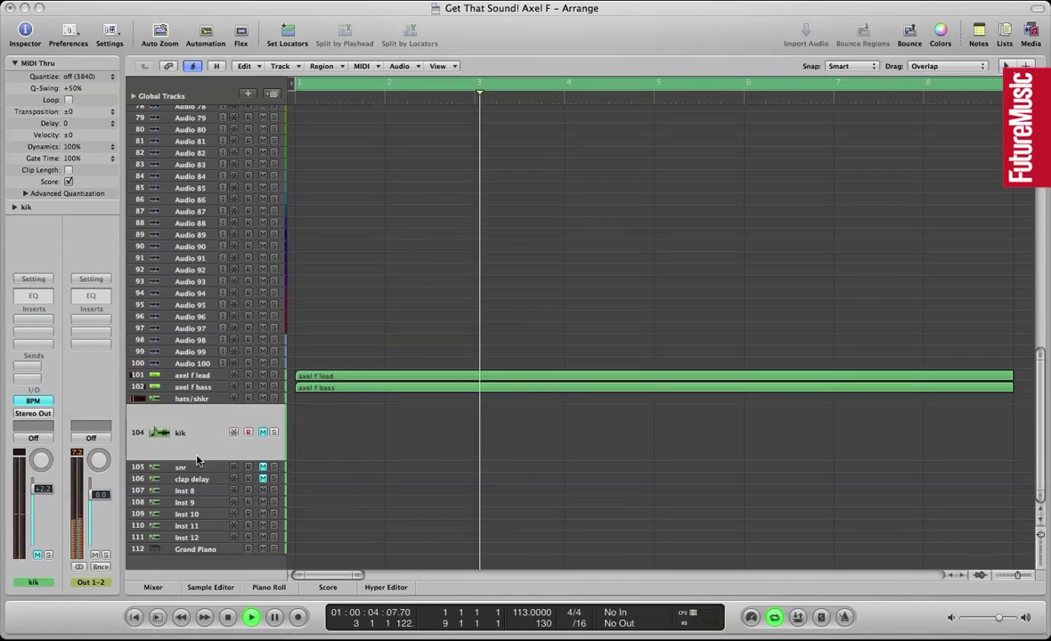
{"action": "left_click", "coordinate": [48, 555]}
{"action": "left_click", "coordinate": [48, 555]}
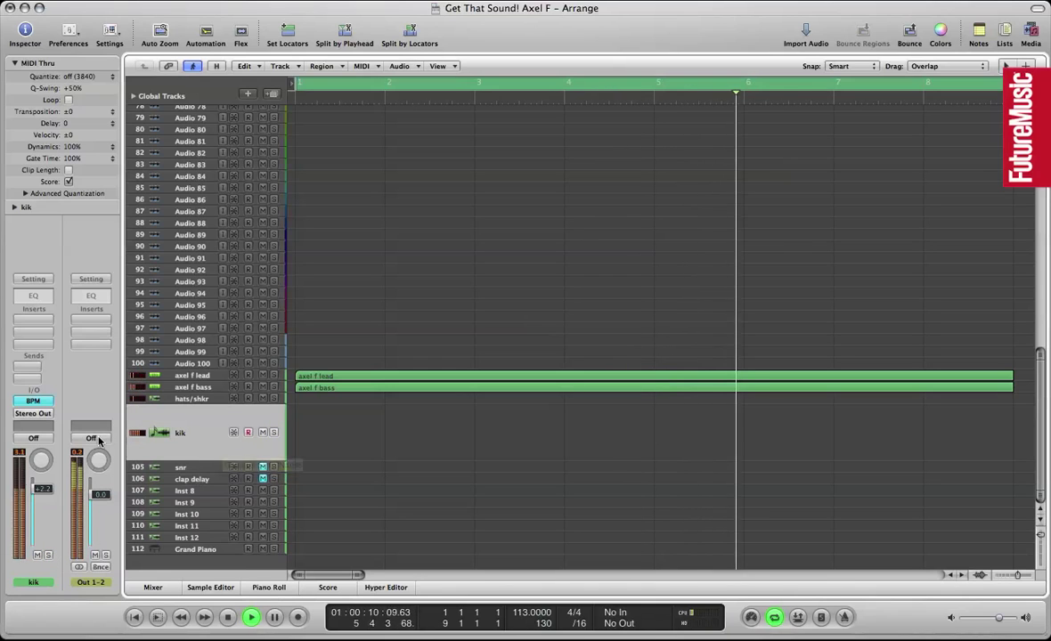
{"action": "left_click", "coordinate": [33, 401]}
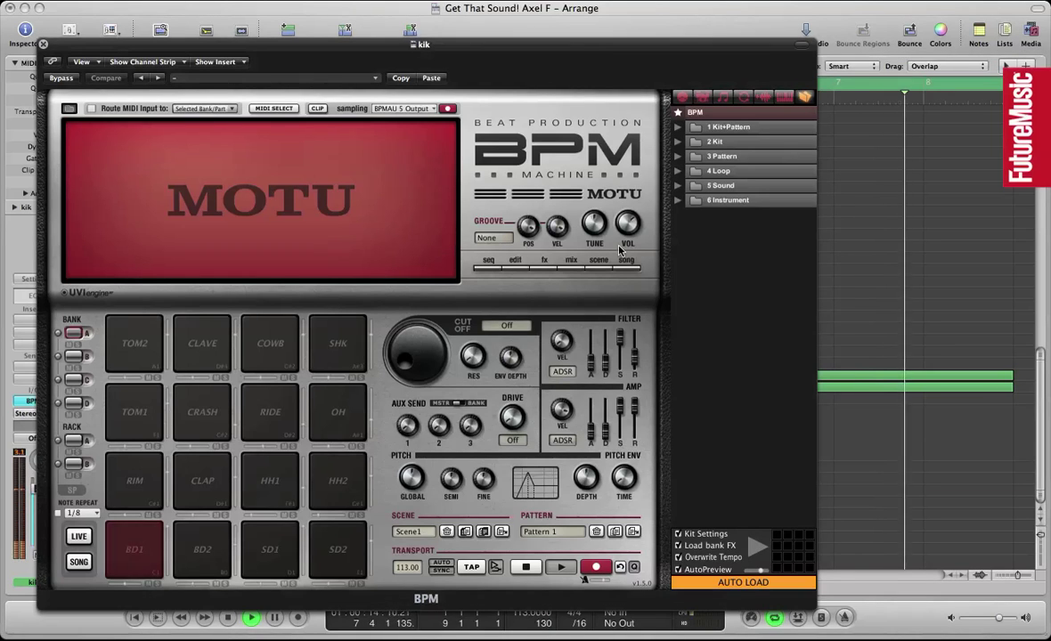
{"action": "left_click", "coordinate": [488, 269]}
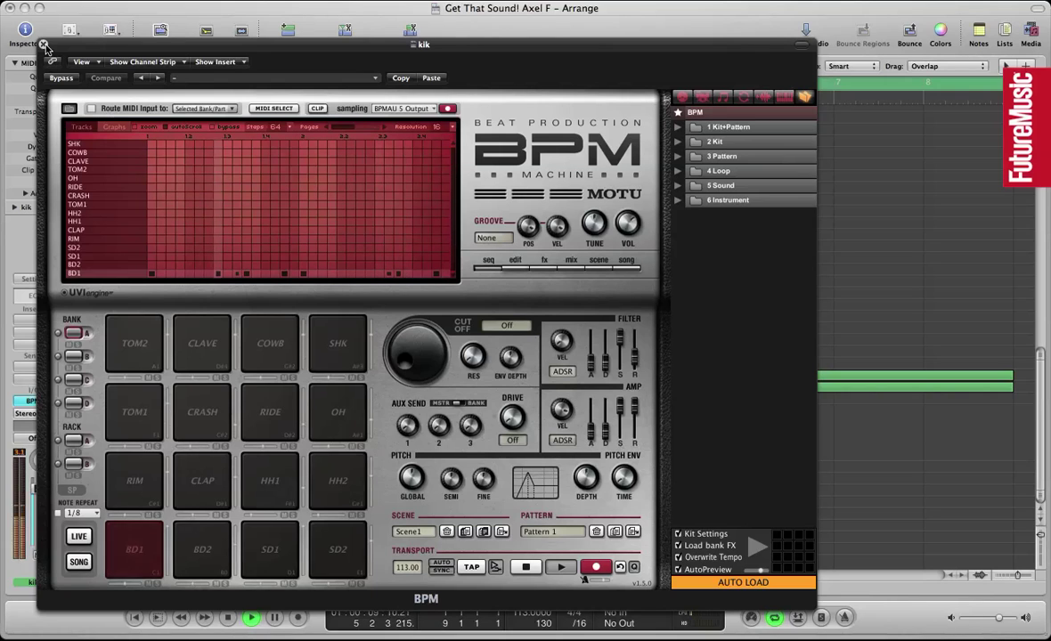
{"action": "left_click", "coordinate": [112, 127]}
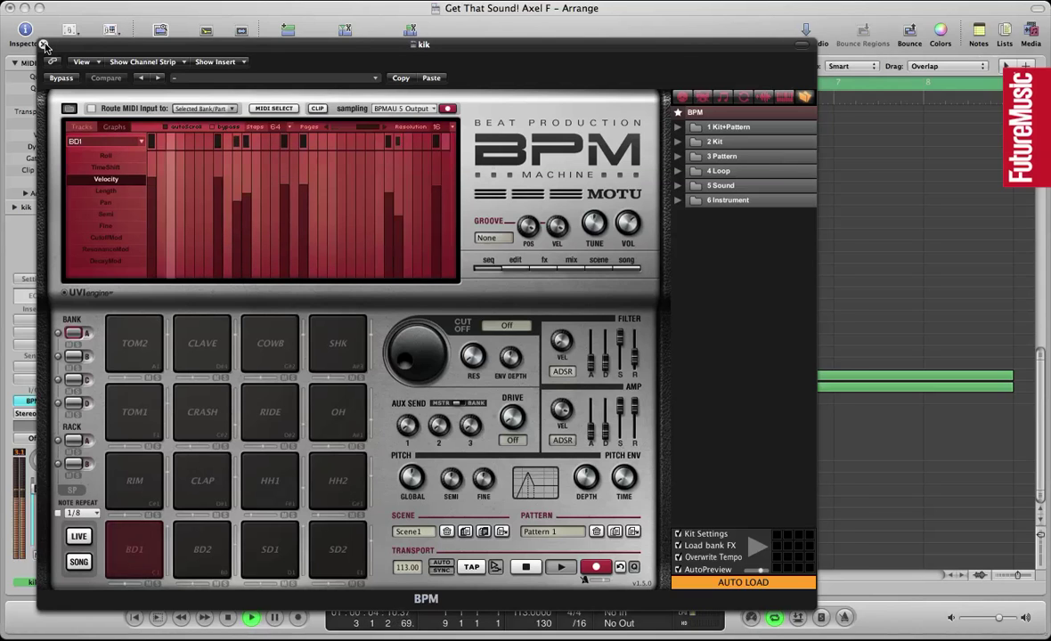
{"action": "left_click", "coordinate": [43, 44]}
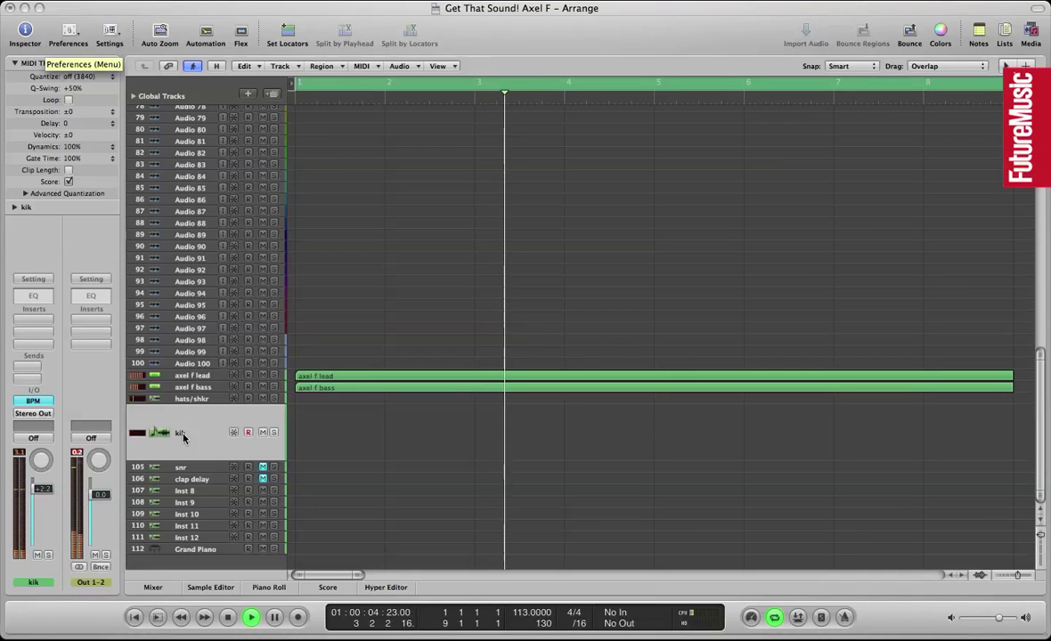
Add a kik Channel EQ with a 35.5Hz low cut and +3.5dB boost at 91Hz.
{"action": "left_click", "coordinate": [33, 295]}
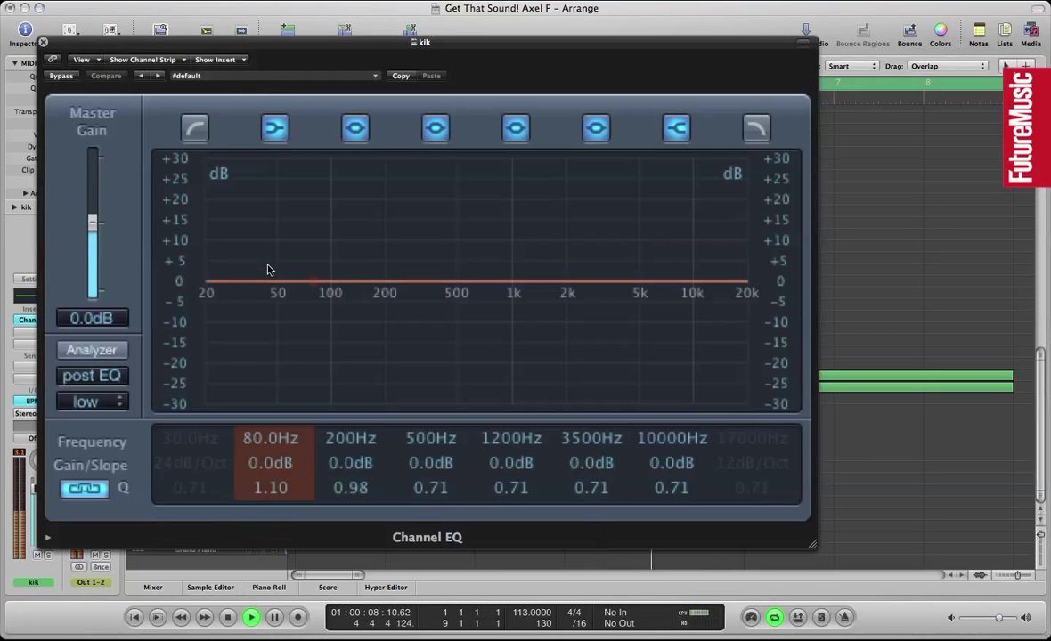
{"action": "mouse_move", "coordinate": [286, 244]}
{"action": "left_mouse_down"}
{"action": "mouse_move", "coordinate": [286, 235]}
{"action": "mouse_move", "coordinate": [286, 254]}
{"action": "left_mouse_up"}
{"action": "left_click", "coordinate": [195, 129]}
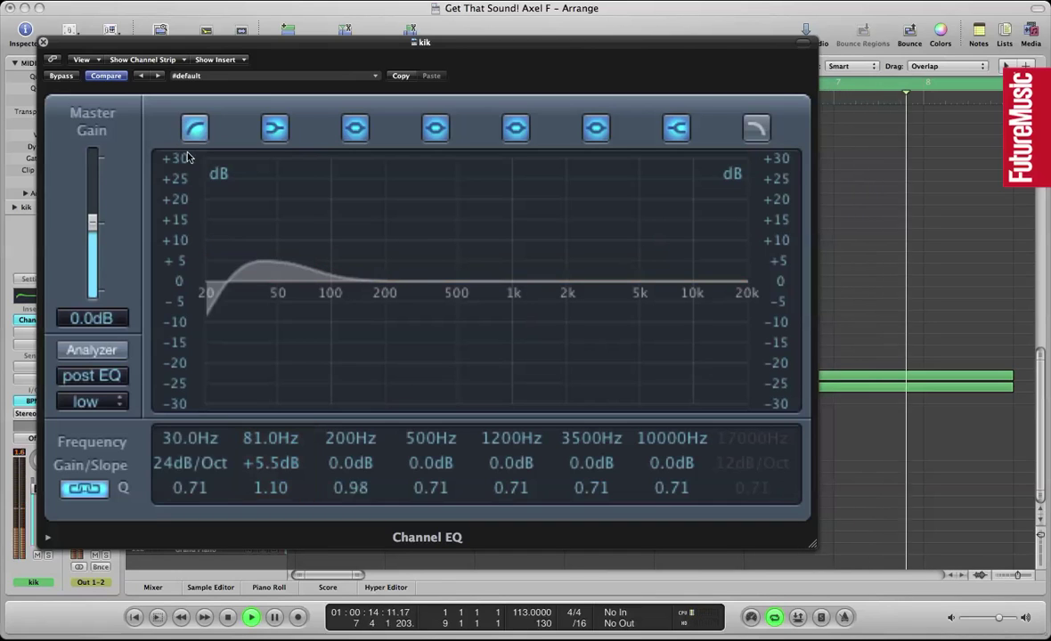
{"action": "scroll", "coordinate": [172, 391], "scroll_direction": "up", "scroll_amount": 5}
{"action": "scroll", "coordinate": [270, 450], "scroll_direction": "up", "scroll_amount": 6}
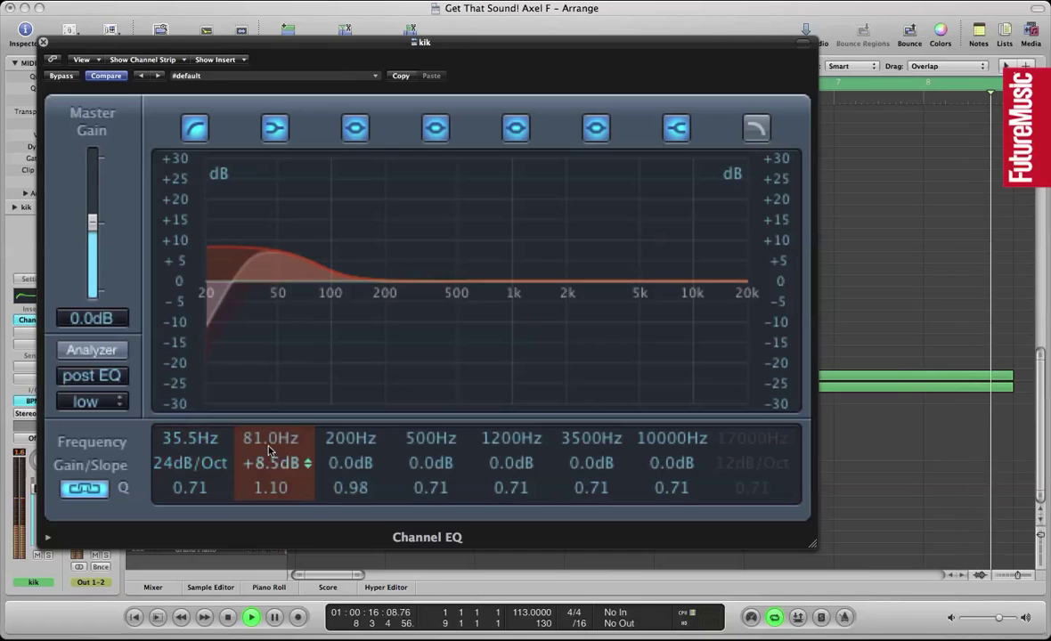
{"action": "scroll", "coordinate": [270, 454], "scroll_direction": "up", "scroll_amount": 5}
{"action": "scroll", "coordinate": [270, 459], "scroll_direction": "down", "scroll_amount": 5}
{"action": "mouse_move", "coordinate": [260, 436]}
{"action": "left_mouse_down"}
{"action": "mouse_move", "coordinate": [272, 378]}
{"action": "mouse_move", "coordinate": [273, 425]}
{"action": "left_mouse_up"}
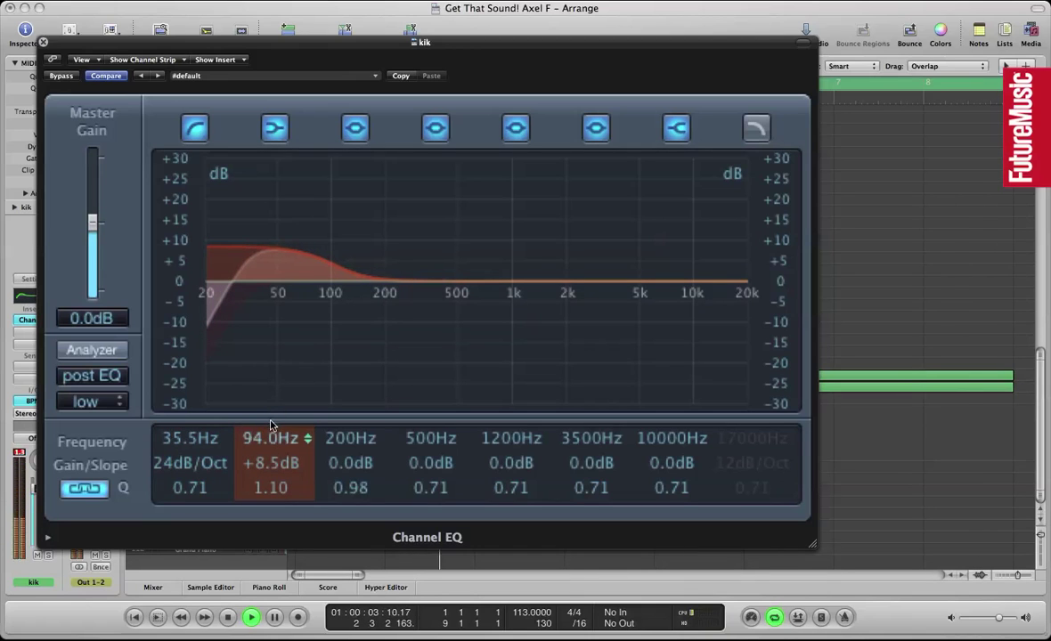
{"action": "scroll", "coordinate": [260, 464], "scroll_direction": "down", "scroll_amount": 10}
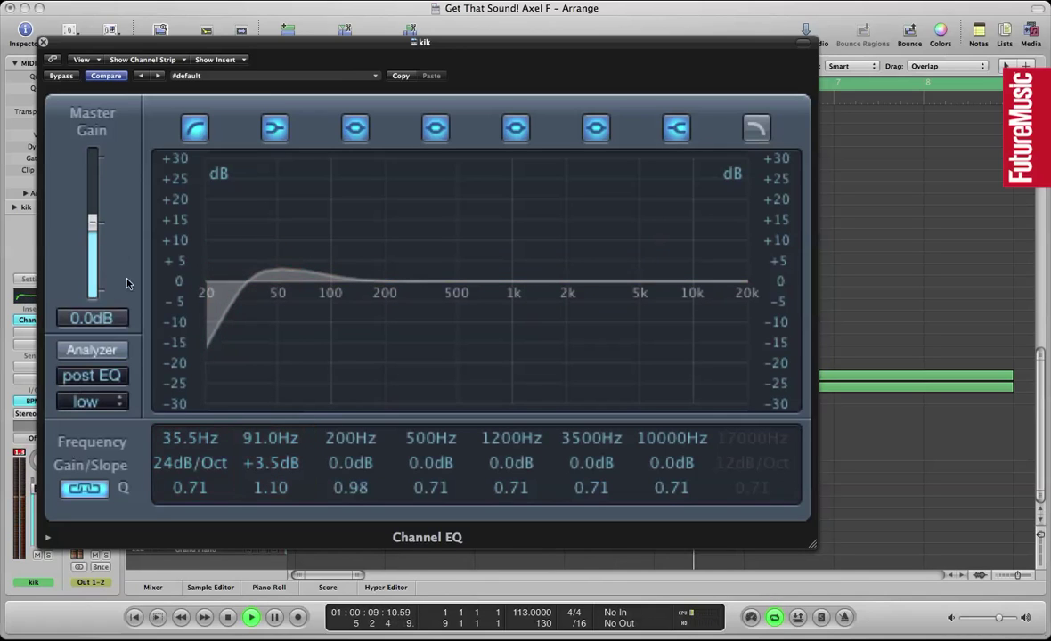
{"action": "left_click", "coordinate": [42, 43]}
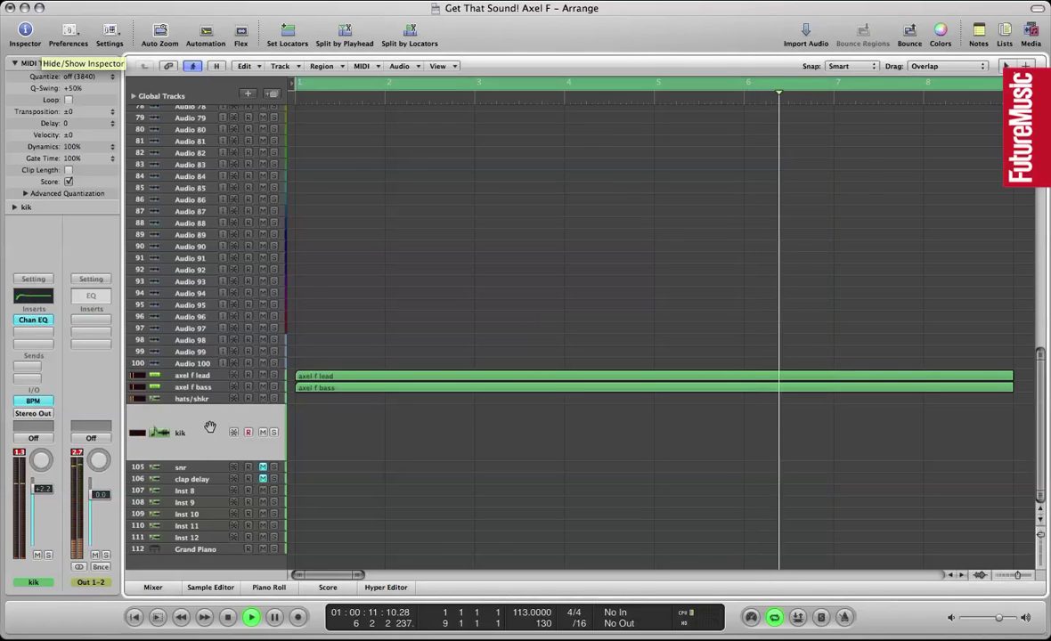
{"action": "left_click", "coordinate": [261, 467]}
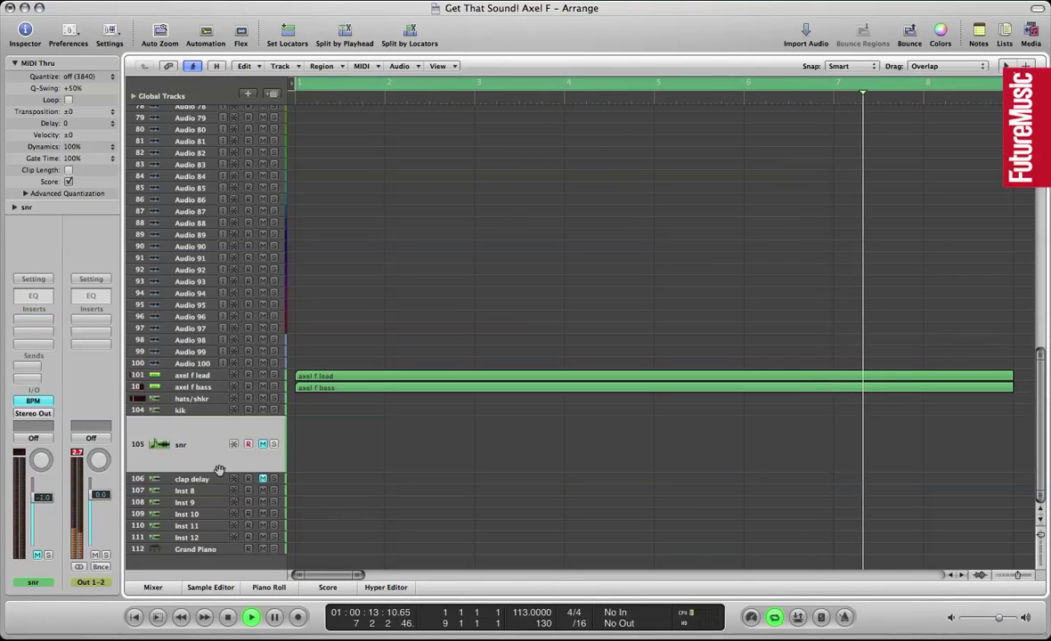
{"action": "left_click", "coordinate": [34, 402]}
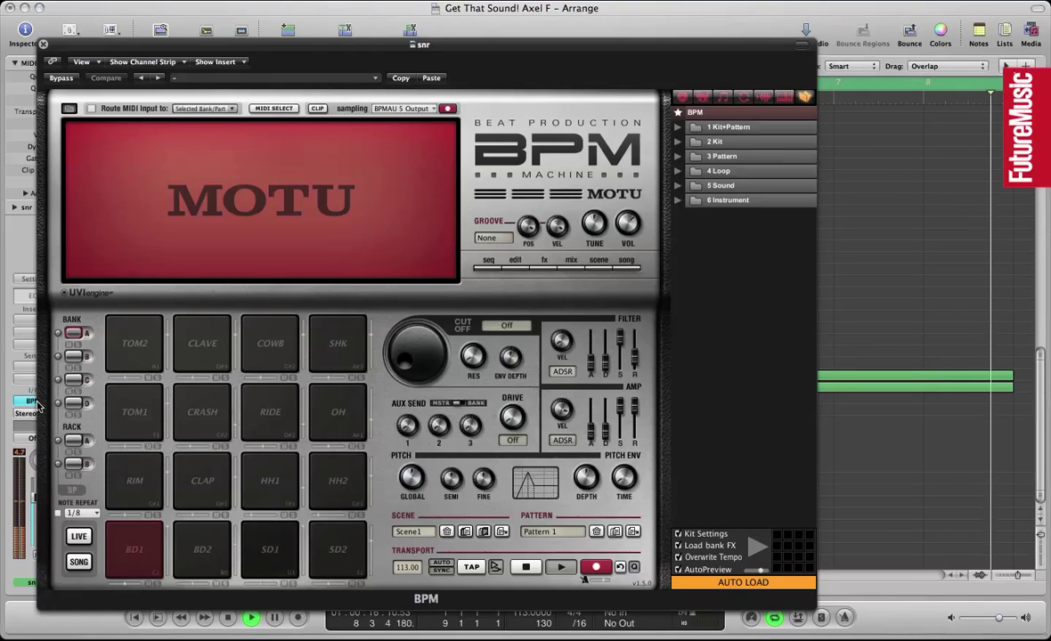
{"action": "left_click", "coordinate": [489, 263]}
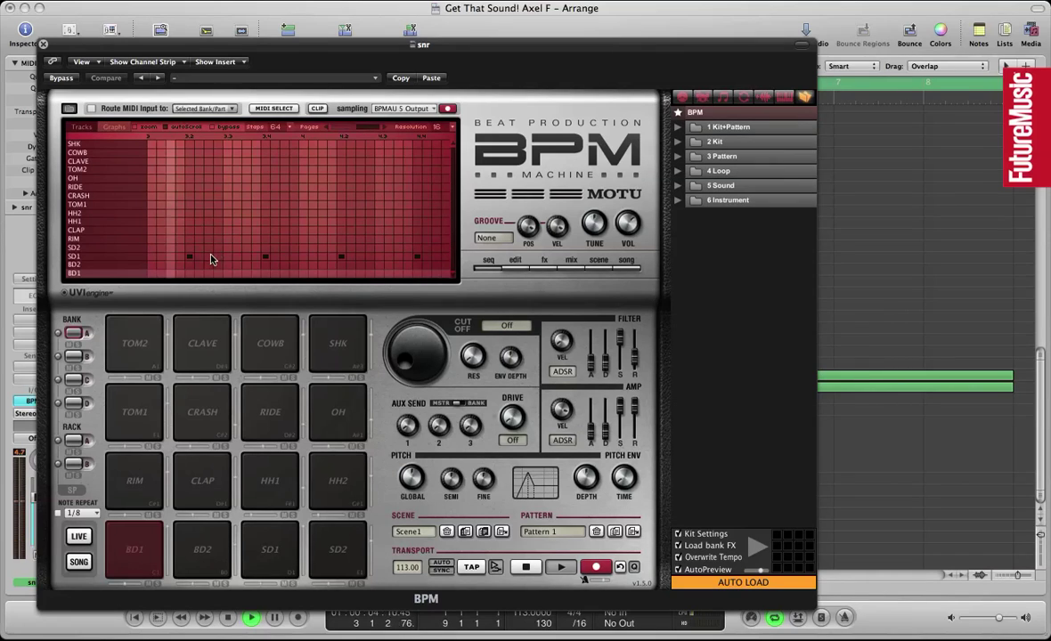
{"action": "left_click", "coordinate": [120, 127]}
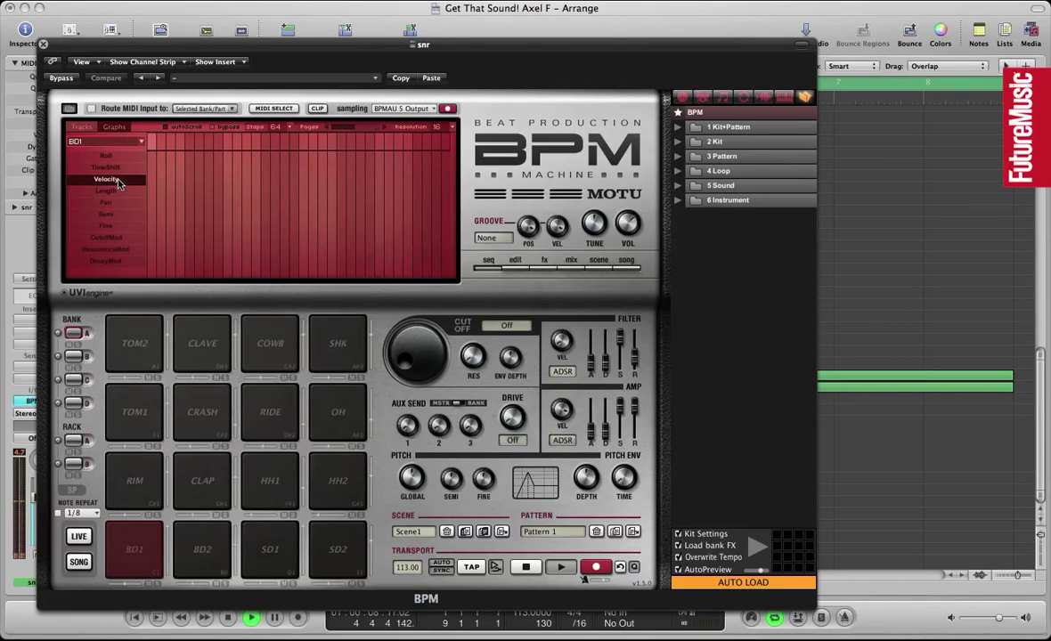
{"action": "left_click", "coordinate": [80, 128]}
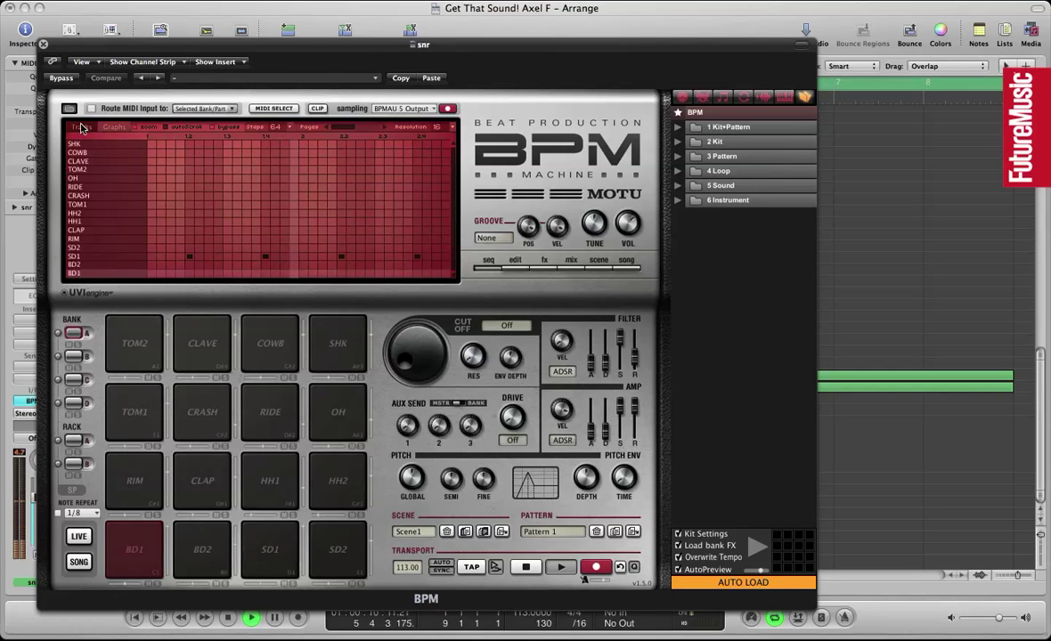
{"action": "key", "text": "super+w"}
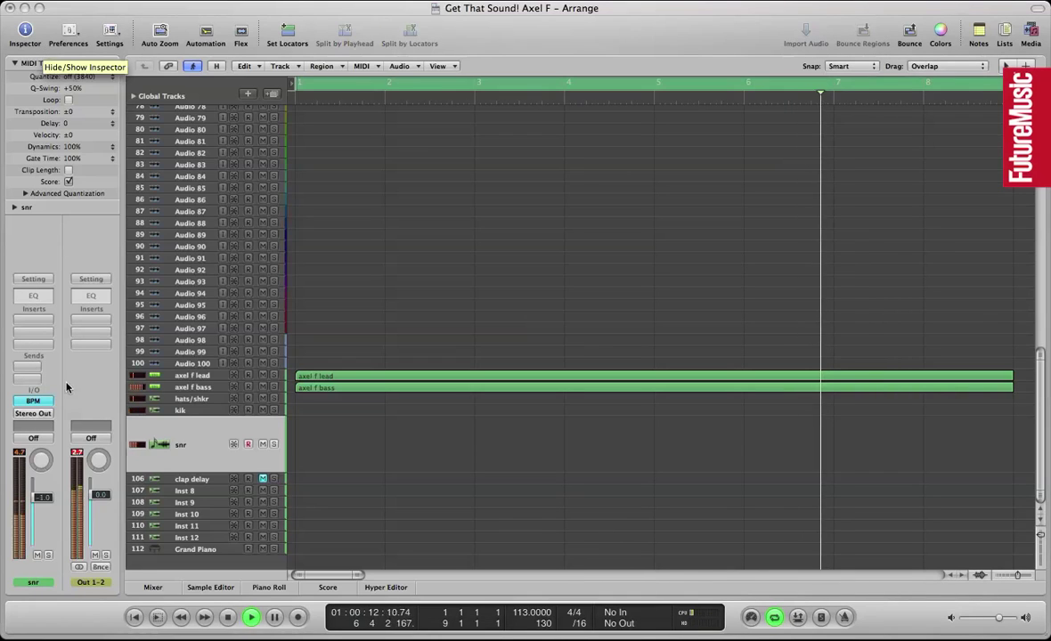
Insert the Audio Damage Reverence stereo reverb on the snr track's first insert slot.
{"action": "left_click", "coordinate": [33, 319]}
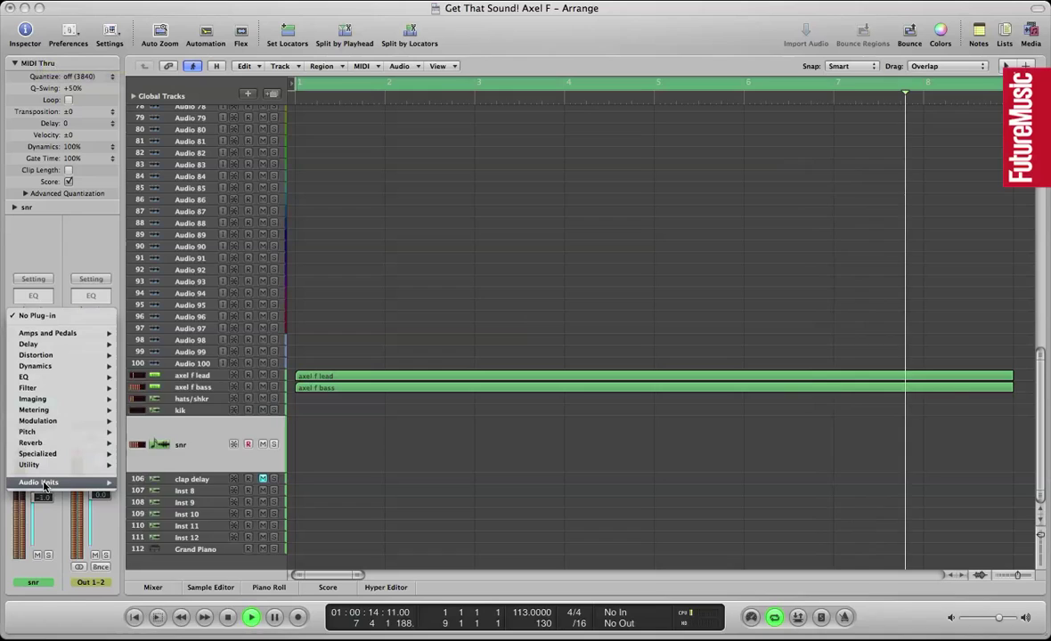
{"action": "mouse_move", "coordinate": [43, 486]}
{"action": "mouse_move", "coordinate": [169, 388]}
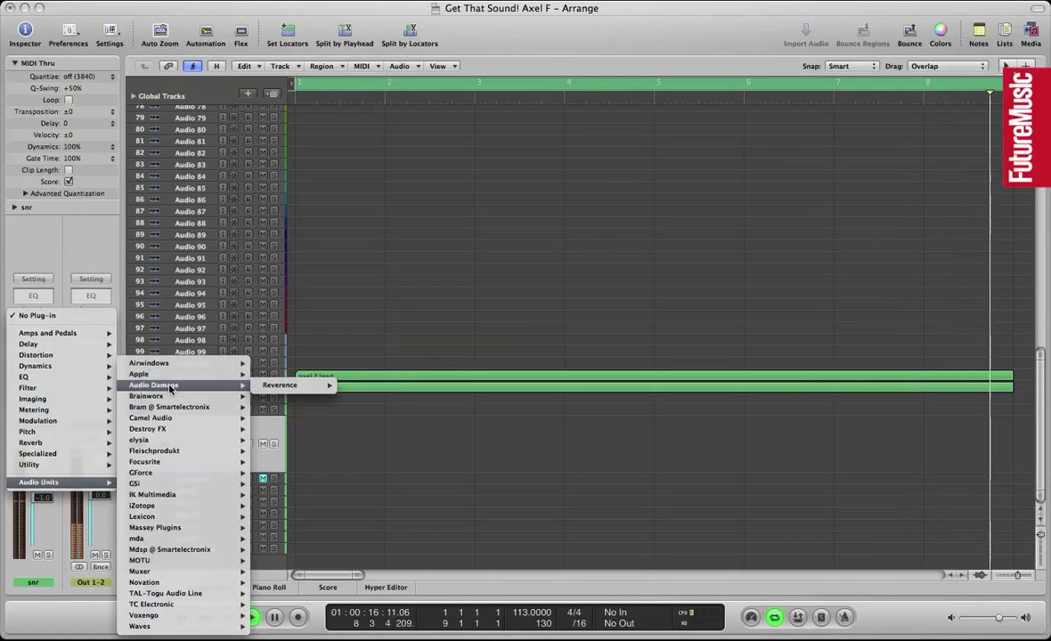
{"action": "mouse_move", "coordinate": [304, 388]}
{"action": "left_click", "coordinate": [356, 389]}
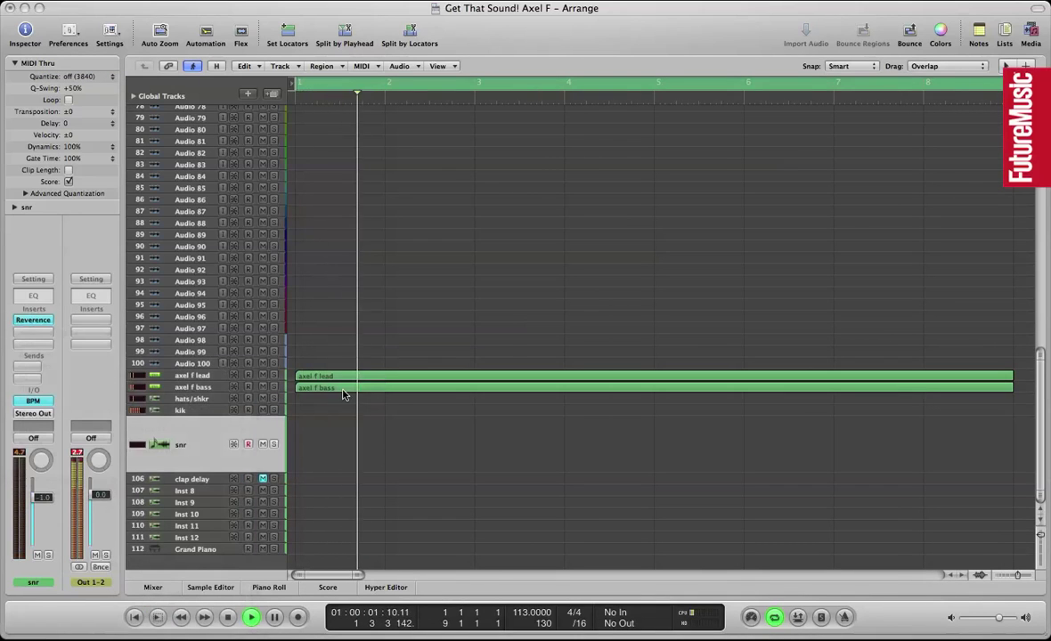
Lower the Reverence mix and set 39 ms pre-delay, 4.3 s time and size 61.
{"action": "left_click_drag", "start_coordinate": [532, 200], "coordinate": [520, 227]}
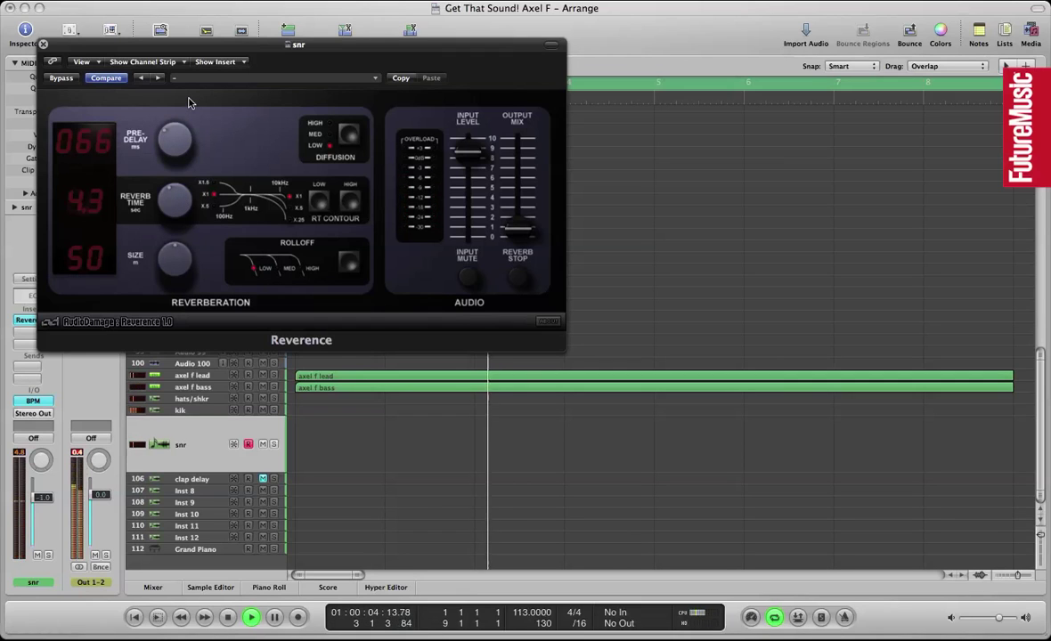
{"action": "mouse_move", "coordinate": [188, 113]}
{"action": "left_mouse_down"}
{"action": "mouse_move", "coordinate": [190, 85]}
{"action": "mouse_move", "coordinate": [197, 119]}
{"action": "mouse_move", "coordinate": [181, 112]}
{"action": "left_mouse_up"}
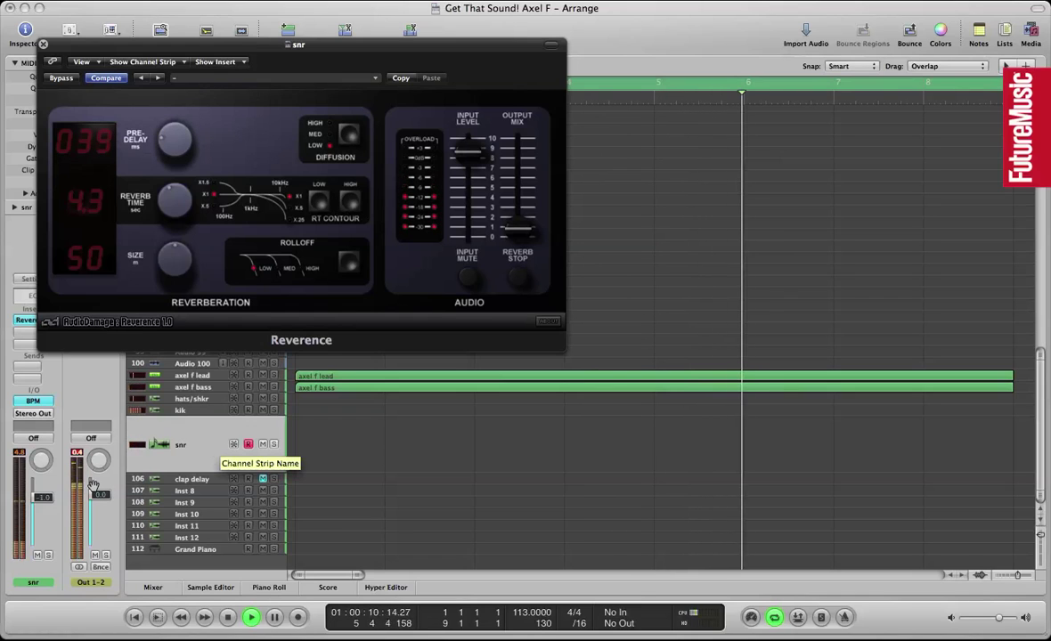
{"action": "left_click", "coordinate": [333, 245]}
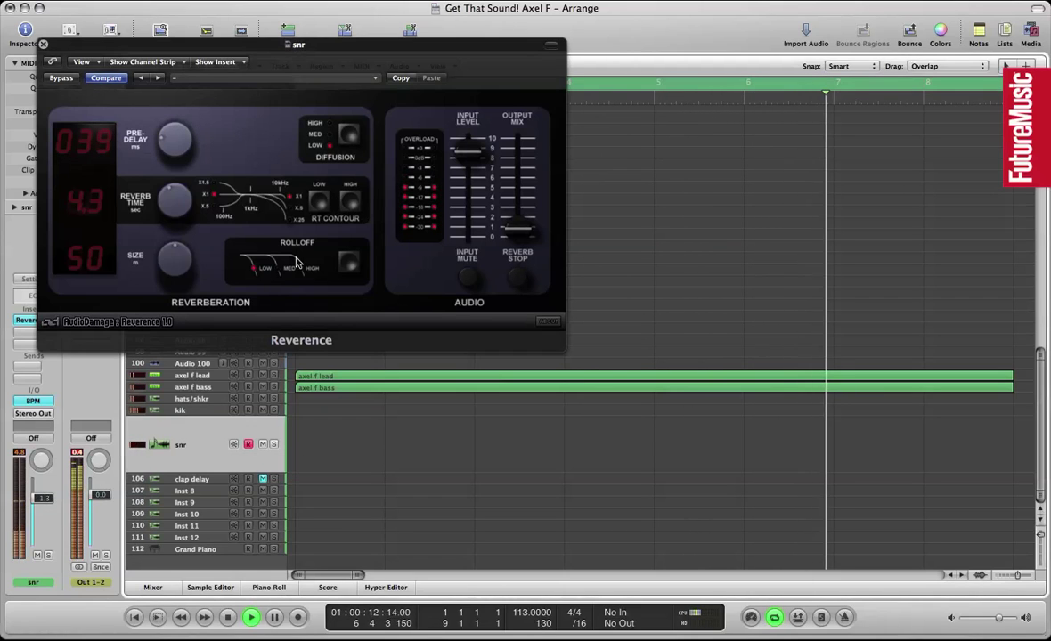
{"action": "left_click", "coordinate": [314, 208]}
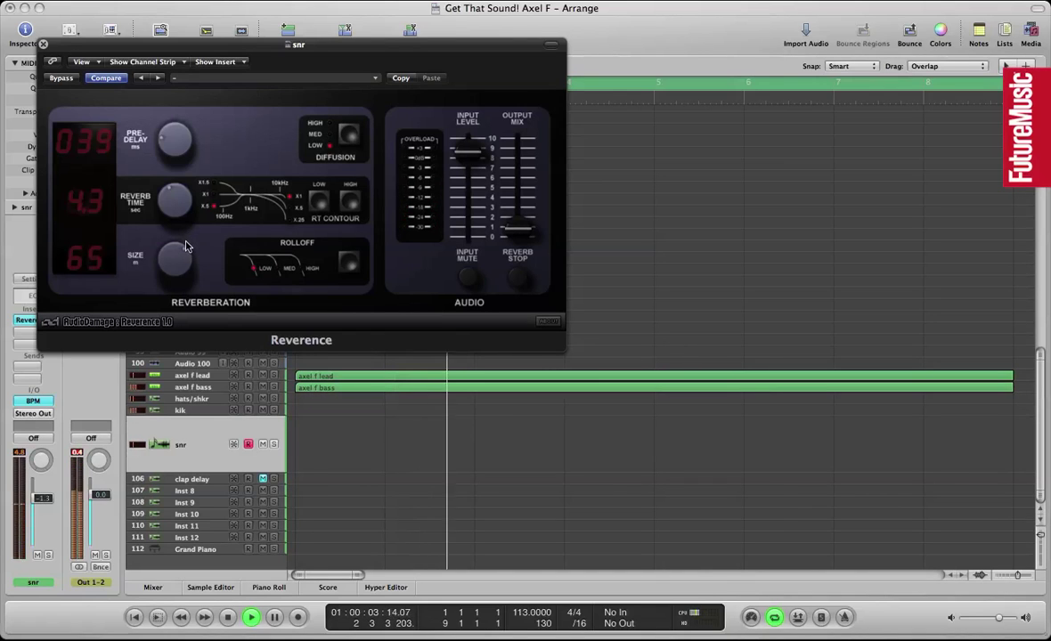
{"action": "left_click_drag", "start_coordinate": [186, 247], "coordinate": [186, 248]}
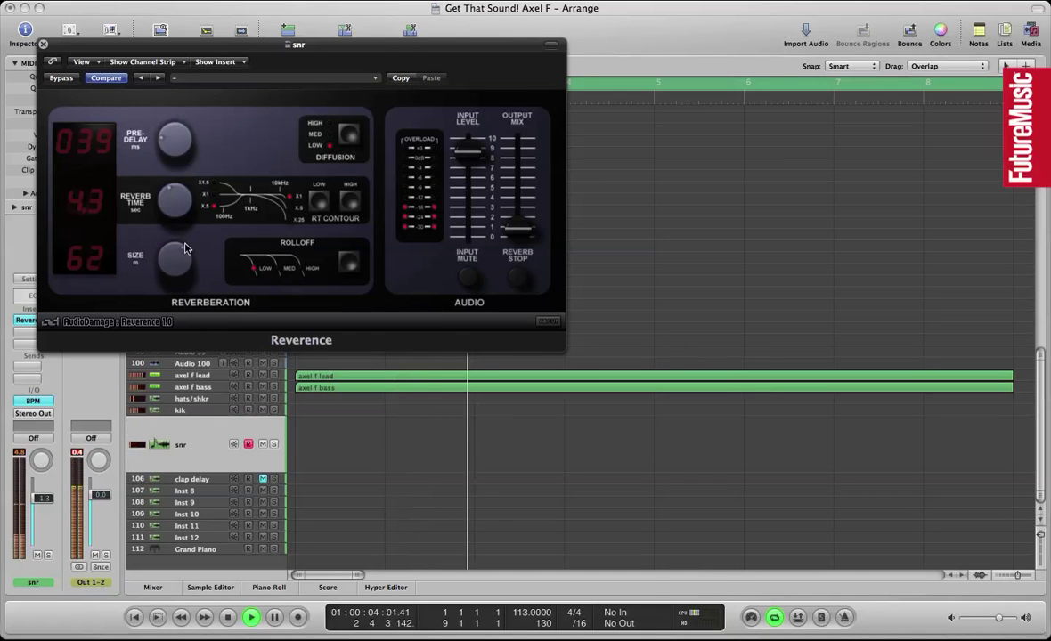
{"action": "left_click", "coordinate": [43, 44]}
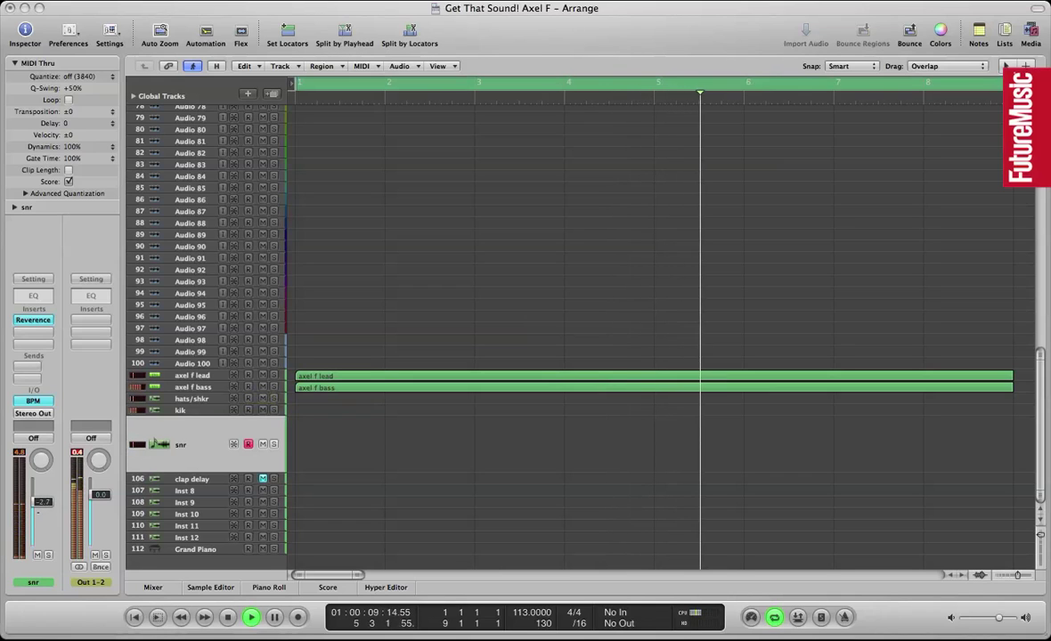
Set the clap delay's Tape Delay to 58% wet, 550 Hz low cut, shorter 265.4 ms delay and 37% feedback.
{"action": "left_click", "coordinate": [183, 479]}
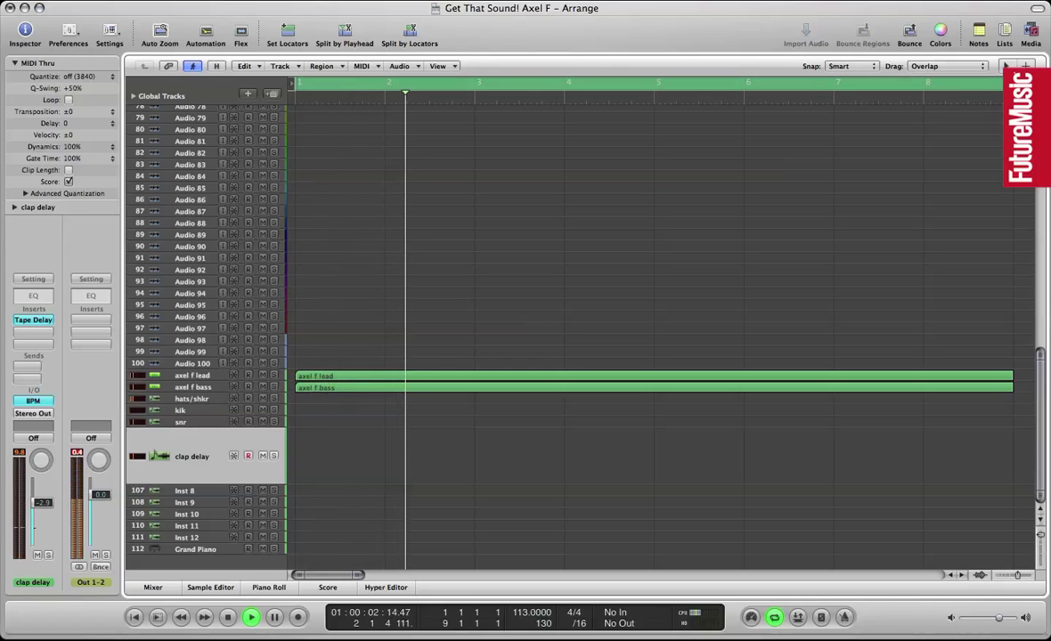
{"action": "left_click", "coordinate": [28, 322]}
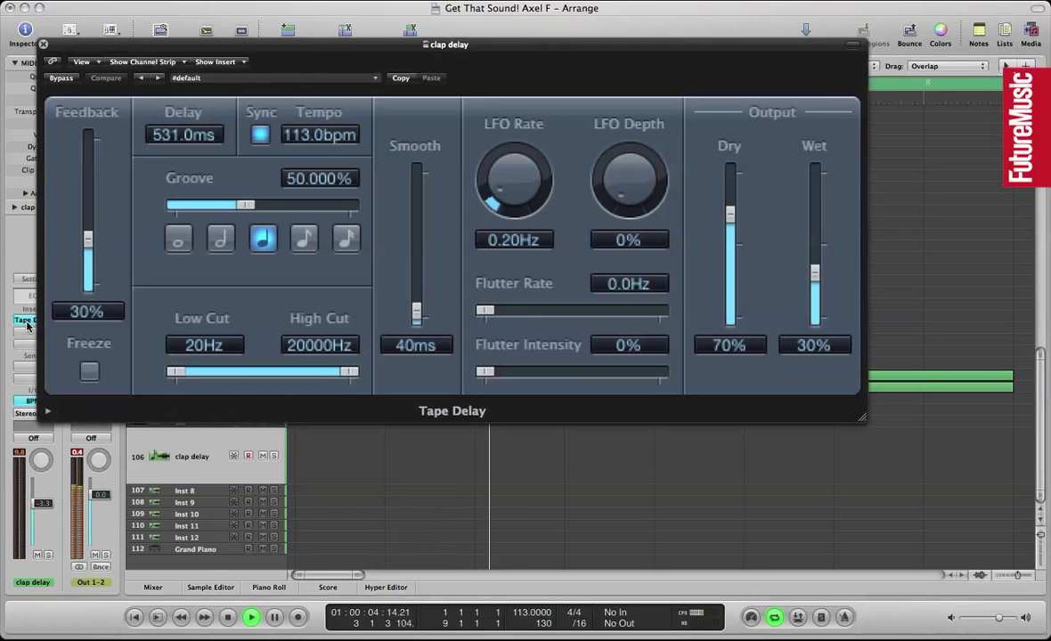
{"action": "left_click_drag", "start_coordinate": [814, 271], "coordinate": [817, 257]}
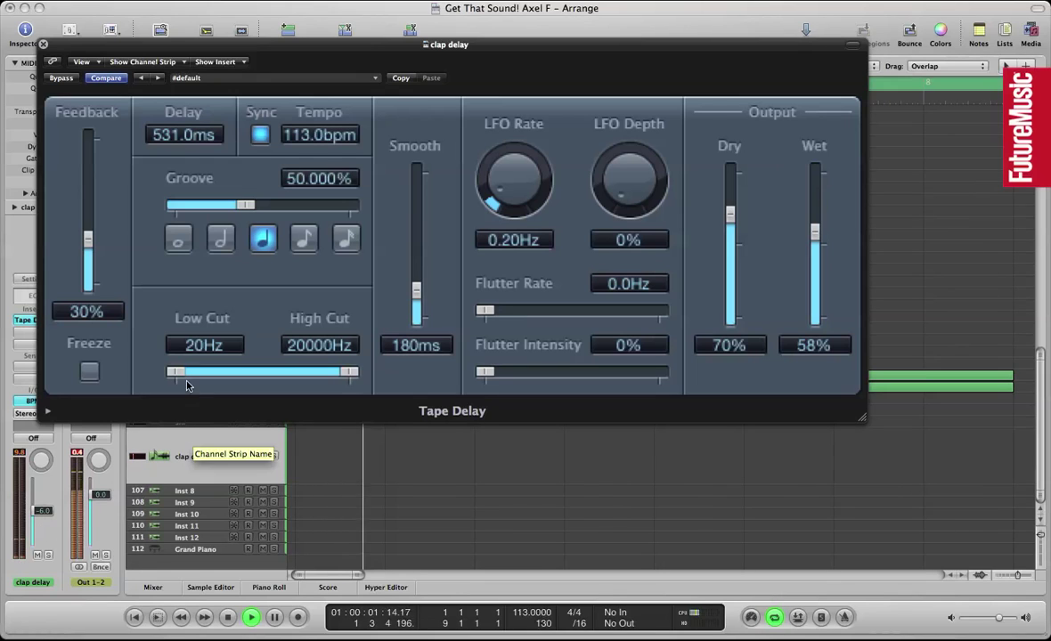
{"action": "left_click_drag", "start_coordinate": [187, 384], "coordinate": [223, 375]}
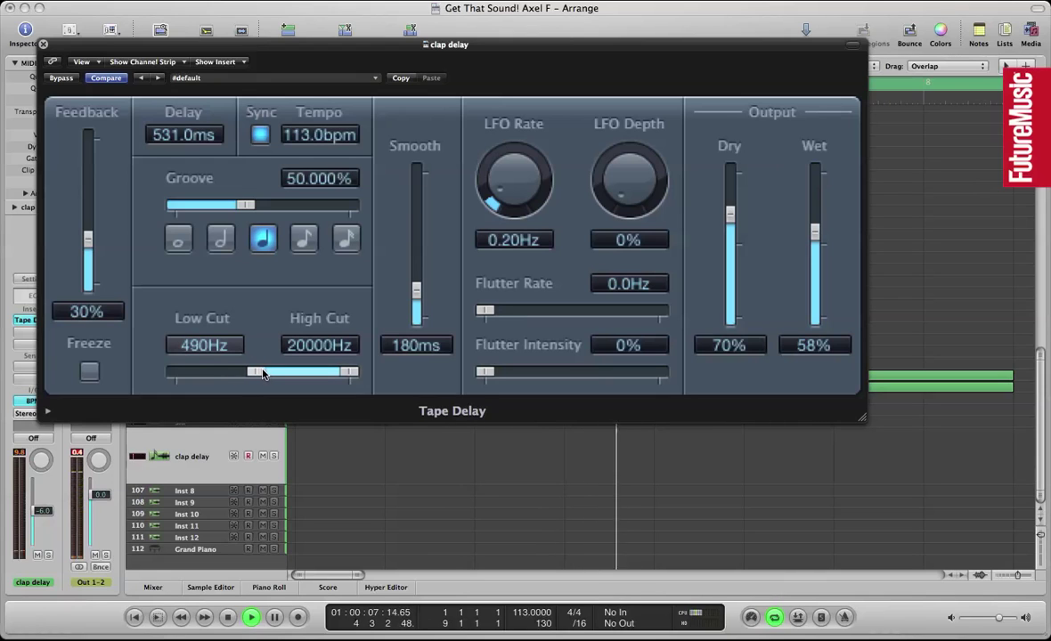
{"action": "left_click_drag", "start_coordinate": [267, 374], "coordinate": [270, 374]}
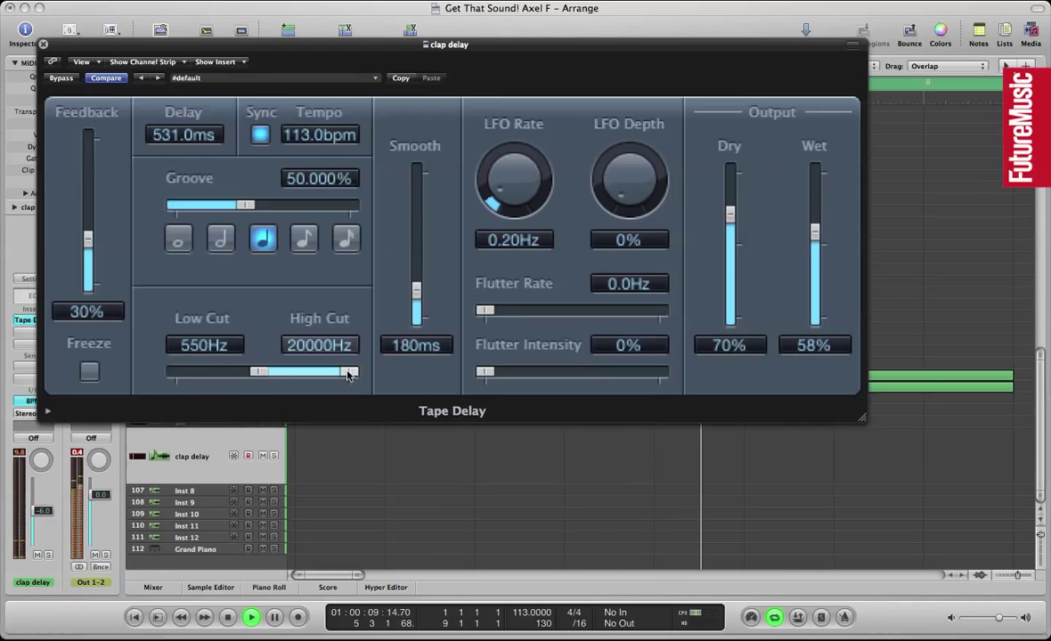
{"action": "left_click", "coordinate": [303, 240]}
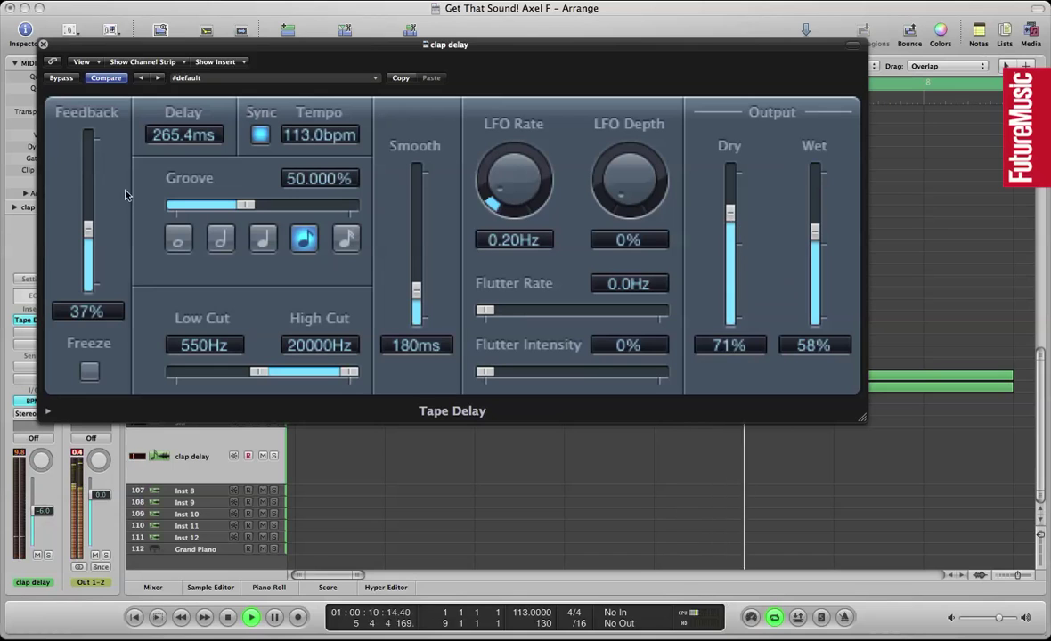
{"action": "left_click", "coordinate": [43, 44]}
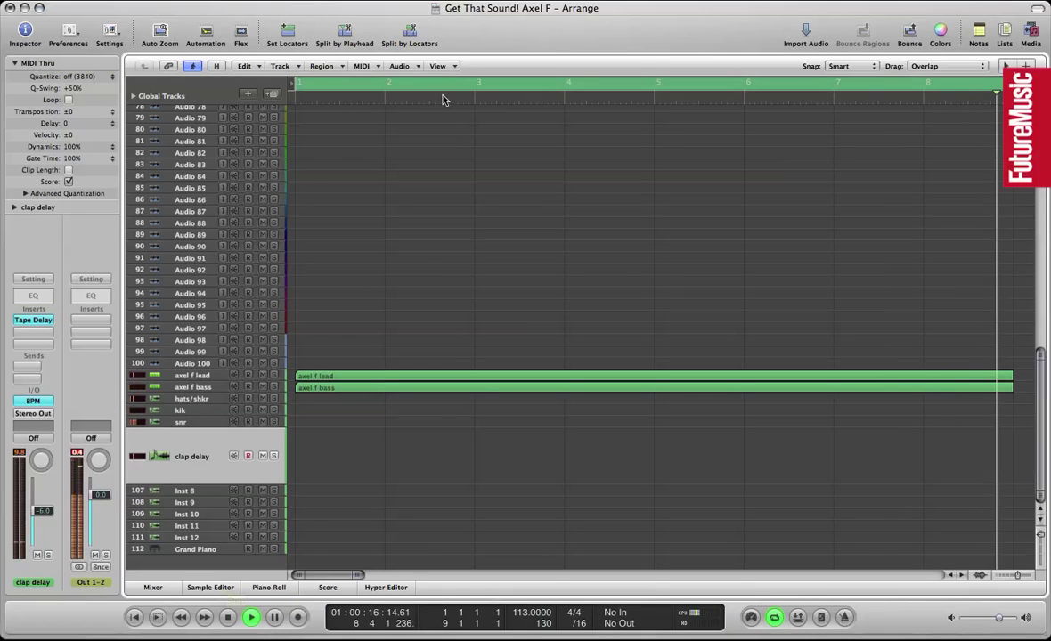
Return playback to bar 1, then mute the axel f lead and axel f bass tracks.
{"action": "key", "text": "Return"}
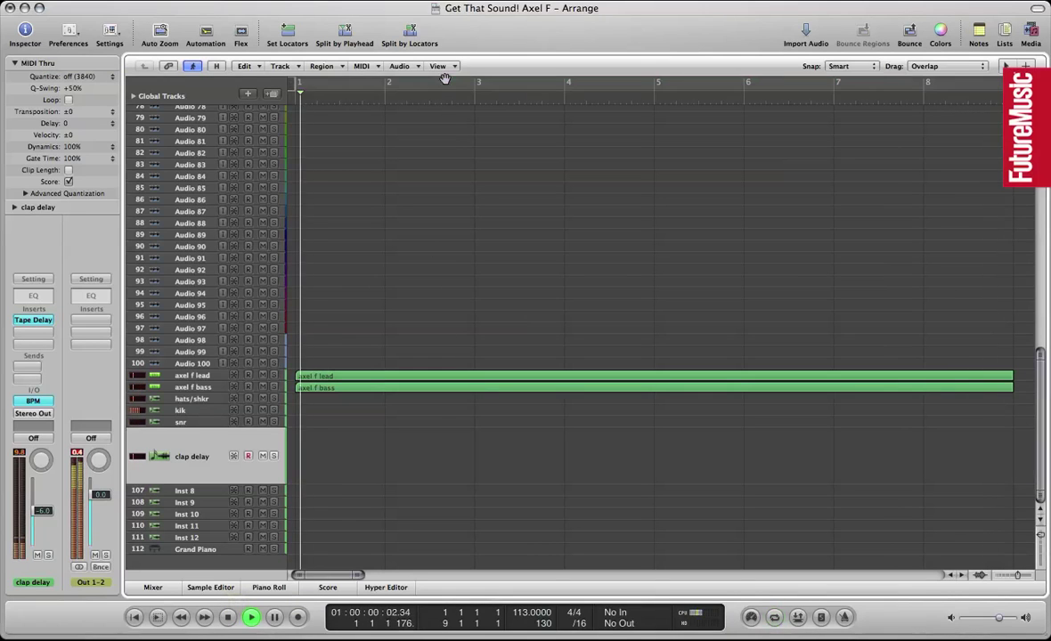
{"action": "left_click", "coordinate": [263, 375]}
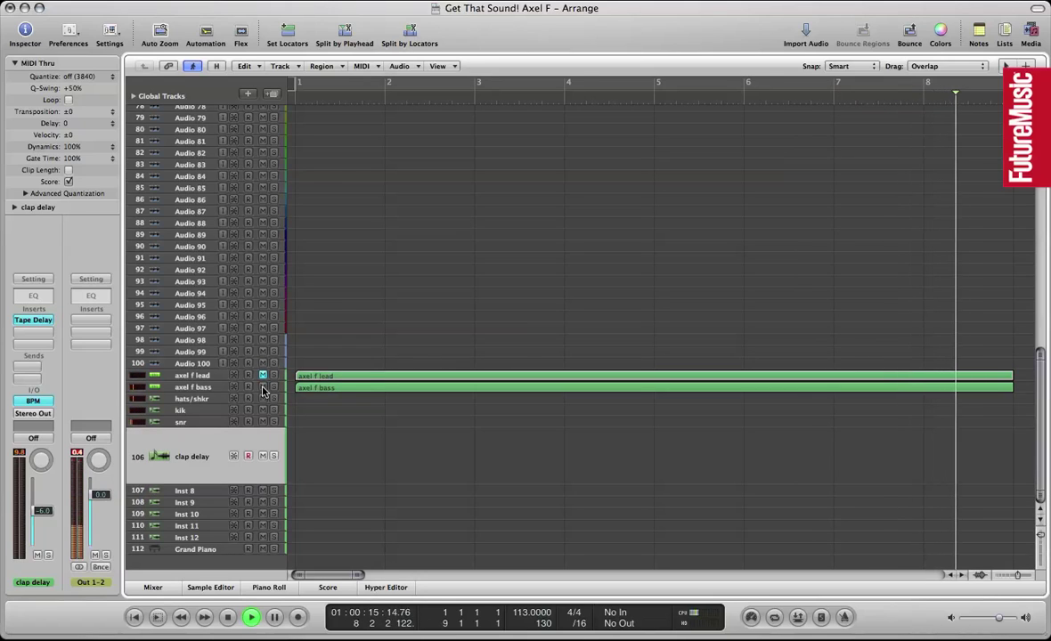
{"action": "left_click", "coordinate": [263, 387]}
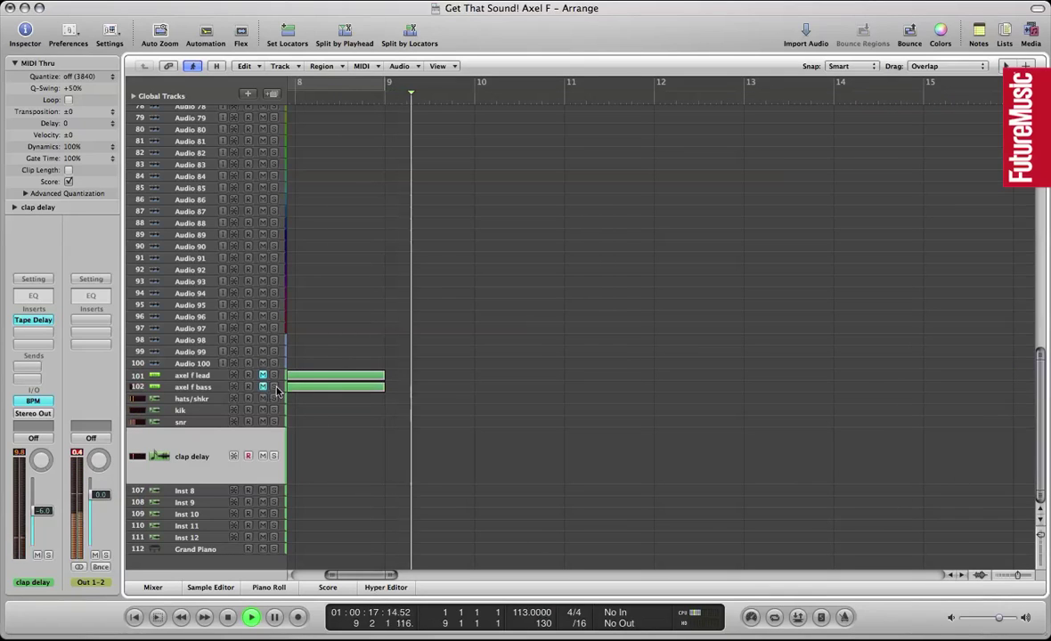